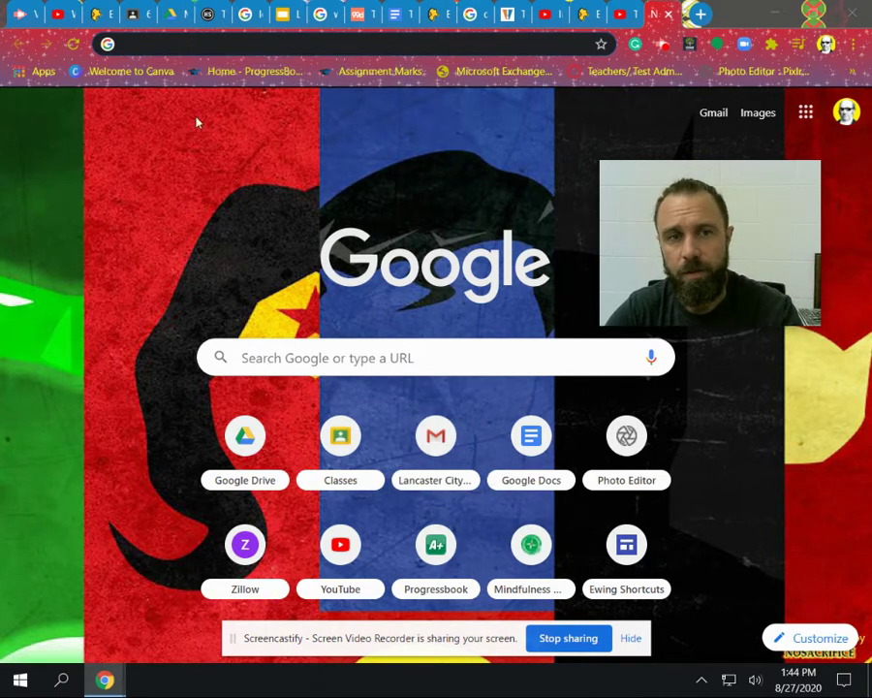
- Enter photopea.com in Chrome's address bar to load the online editor
left_click(213, 43)
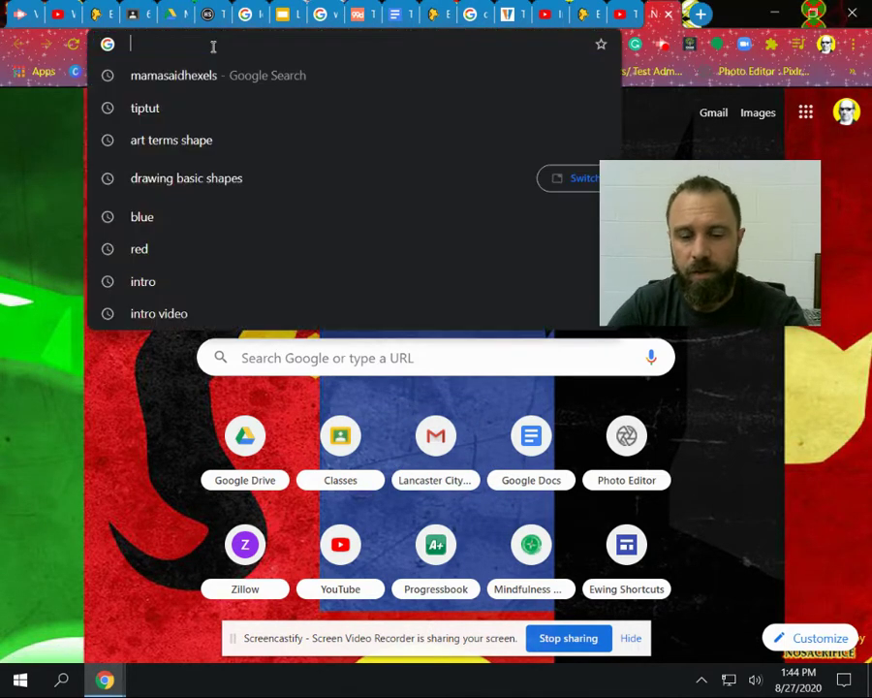
type("phto")
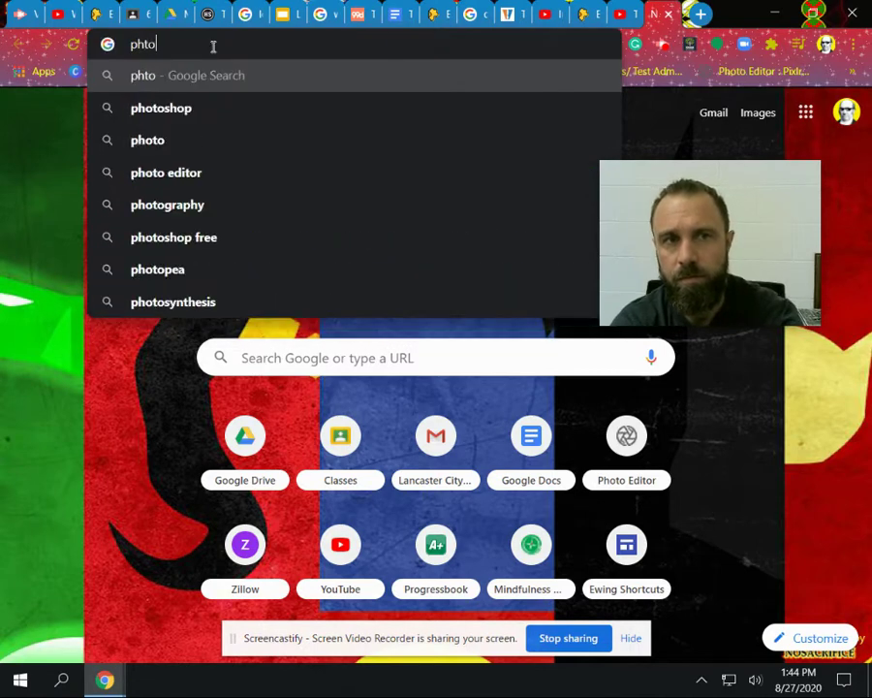
key("BackSpace")
type("oto")
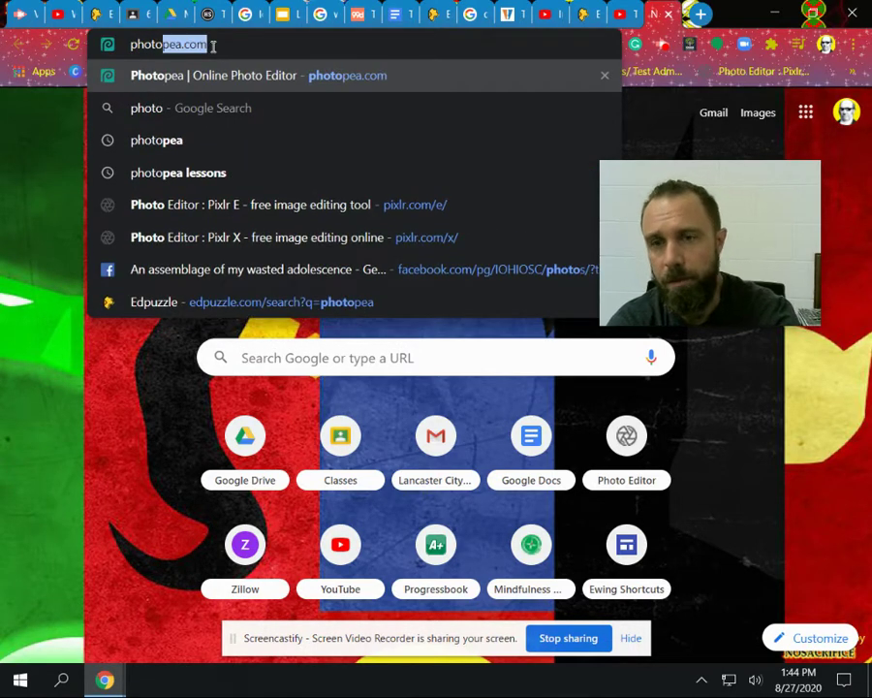
type("pea.com")
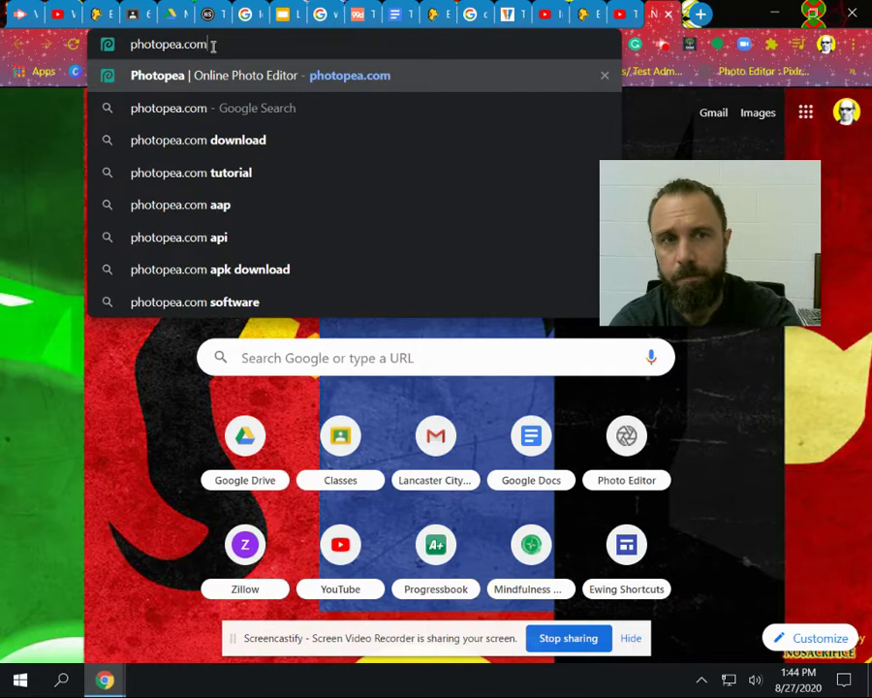
key("Return")
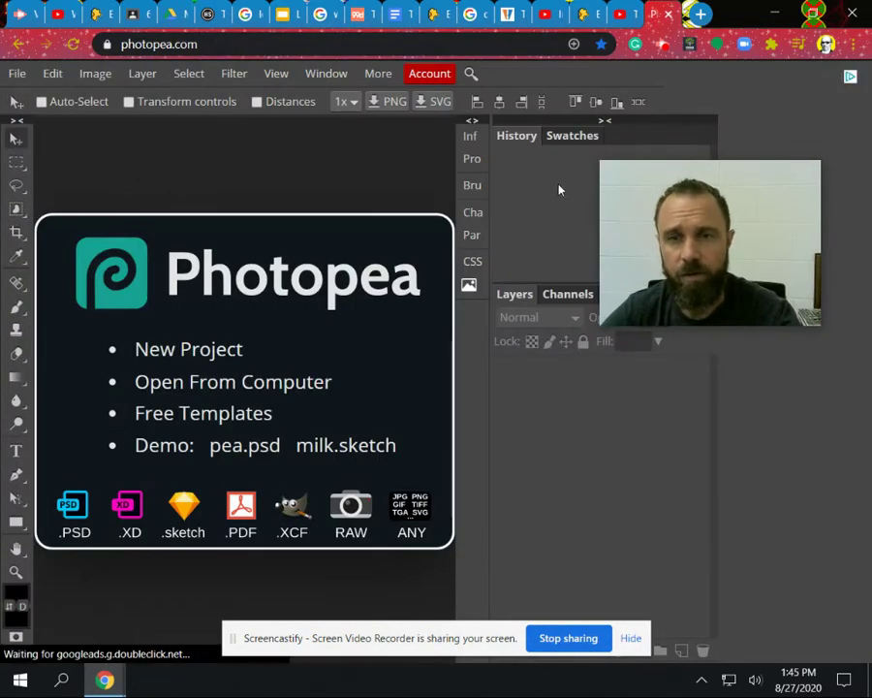
- Dismiss the advertisement shown beside the Photopea start screen
left_click_drag(685, 197, 762, 508)
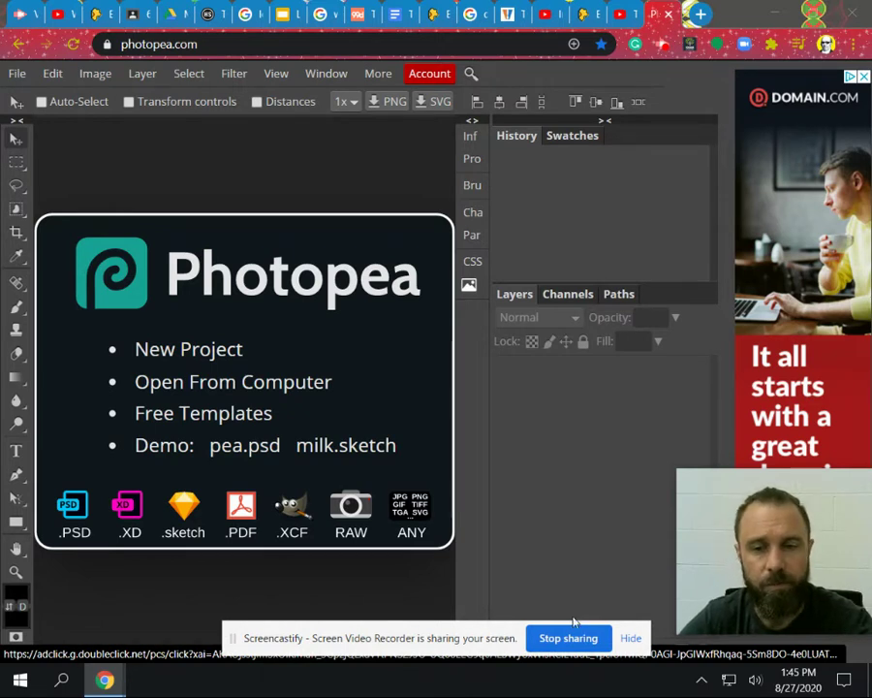
left_click_drag(471, 634, 441, 587)
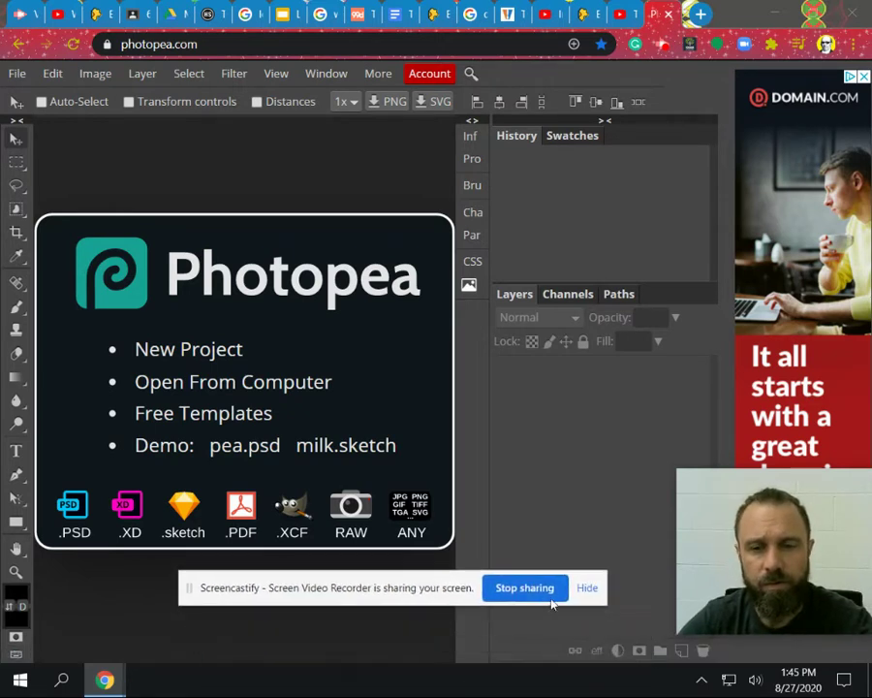
left_click(585, 589)
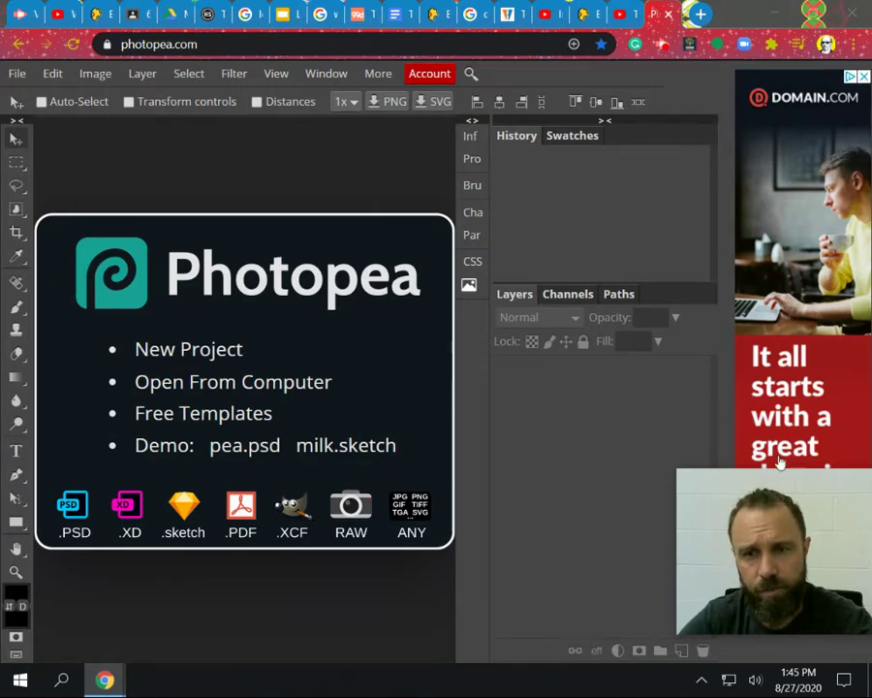
left_click_drag(775, 475, 763, 377)
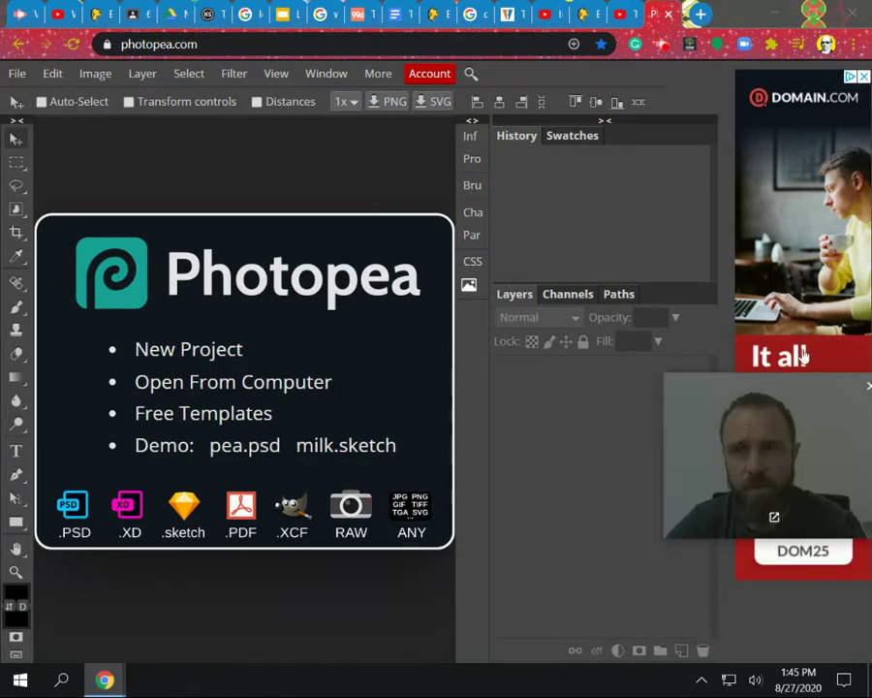
left_click(862, 78)
left_click_drag(757, 413, 781, 287)
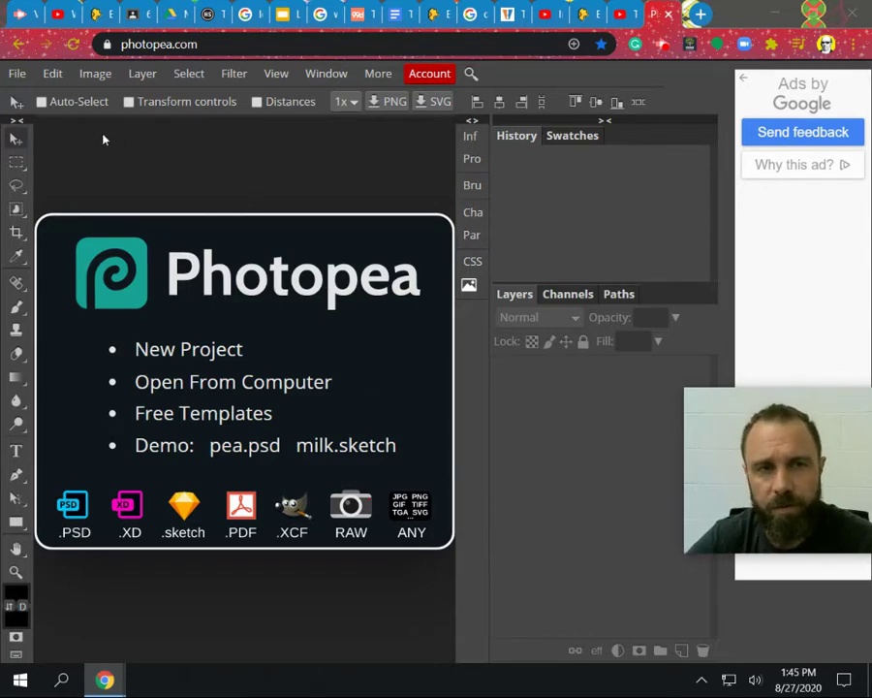
left_click(21, 78)
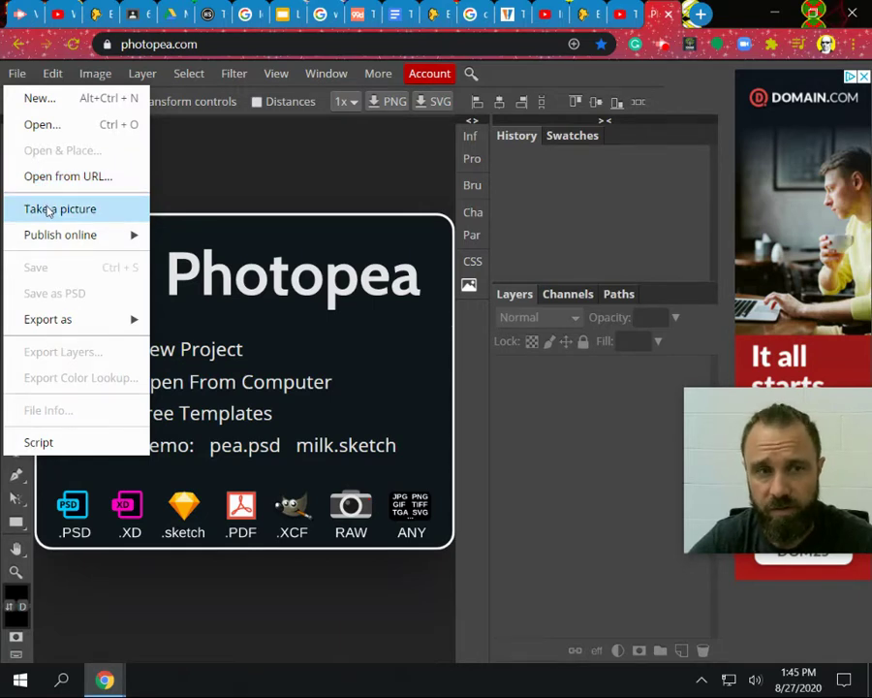
mouse_move(48, 237)
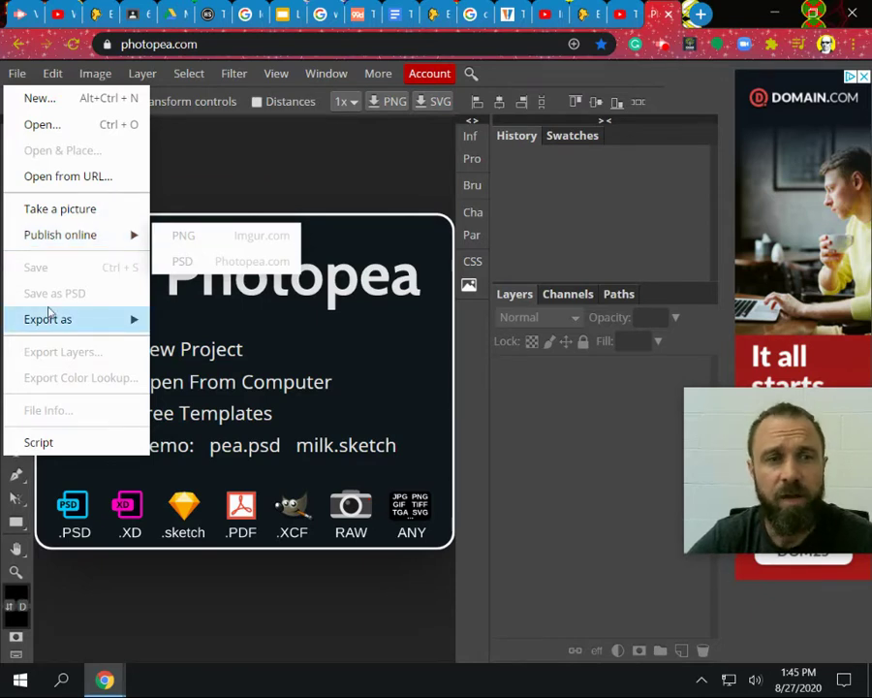
mouse_move(47, 318)
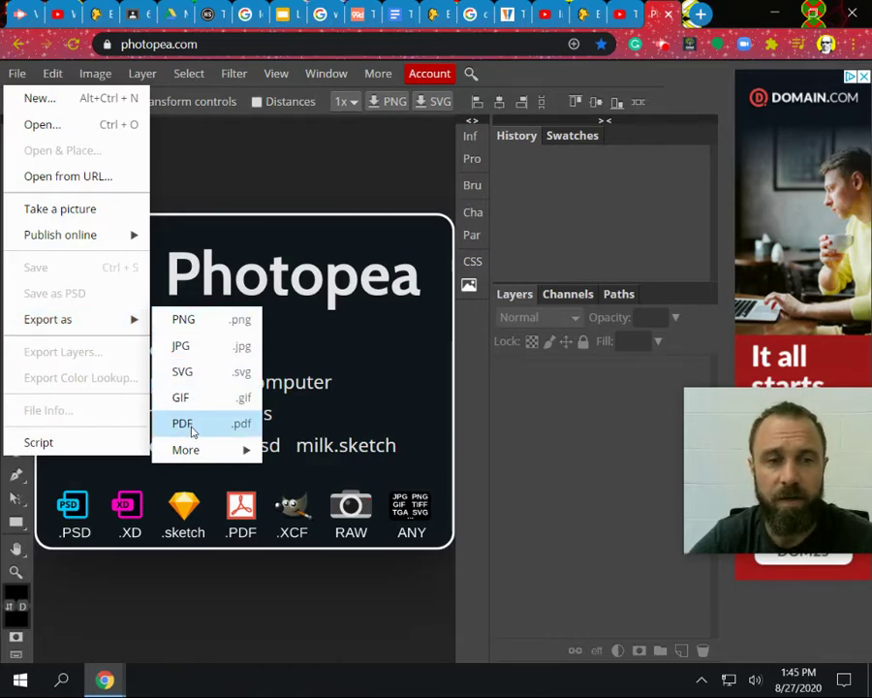
left_click(206, 168)
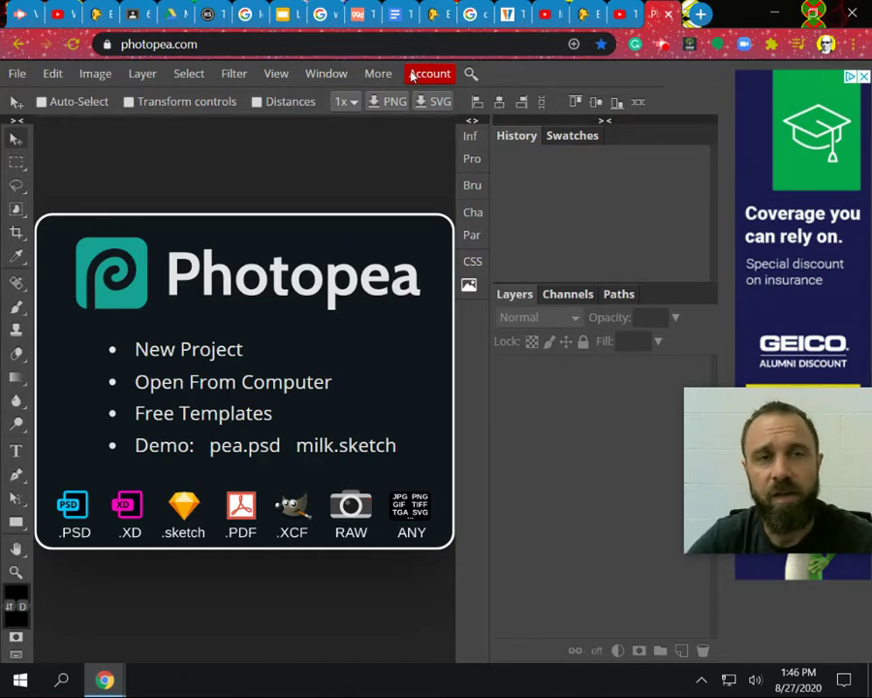
- Create a blank 1080 × 1080 canvas from File > New using the Instagram preset
left_click(18, 75)
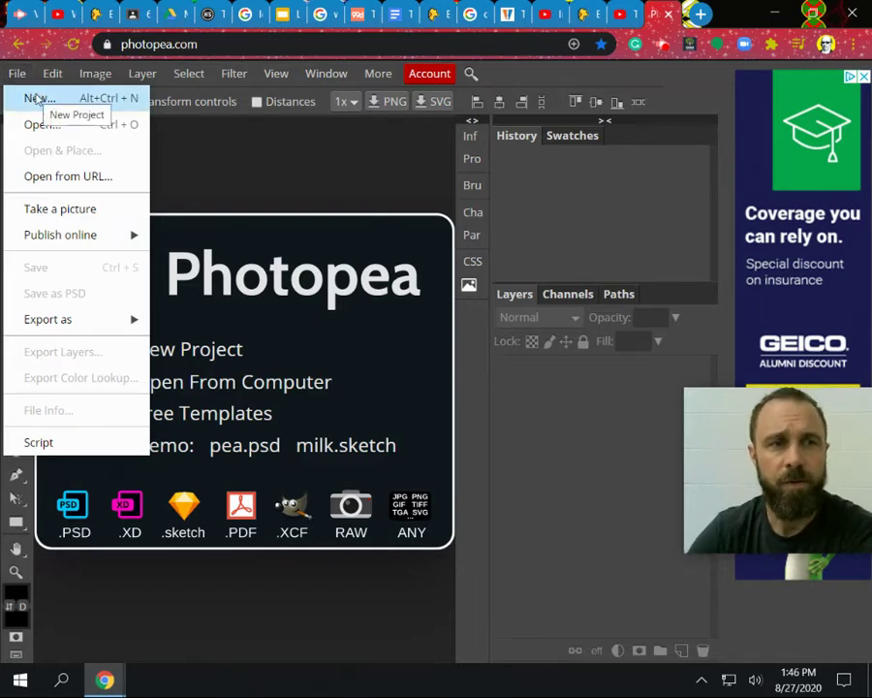
left_click(37, 98)
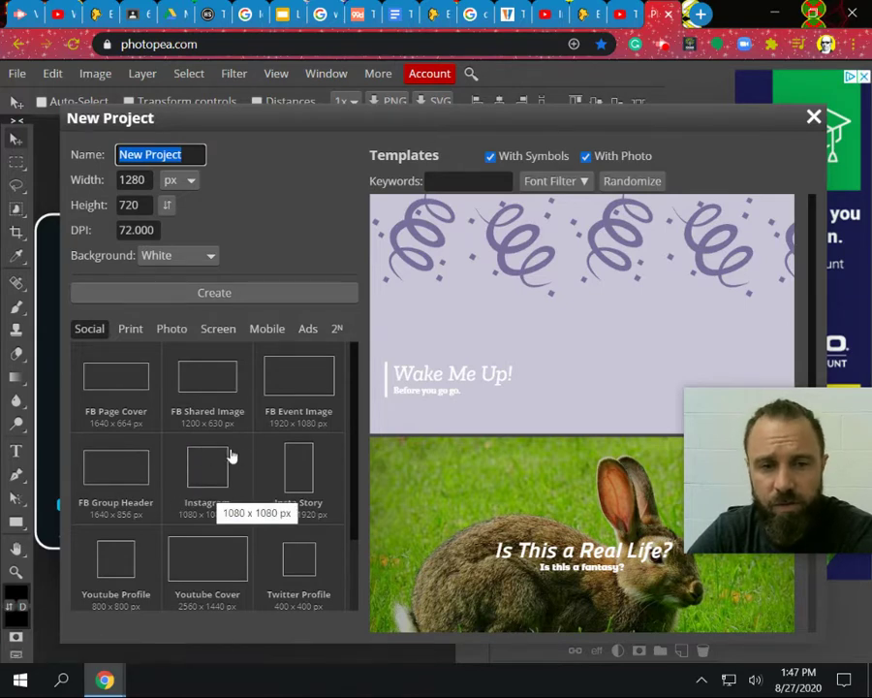
scroll(263, 458, "down", 1)
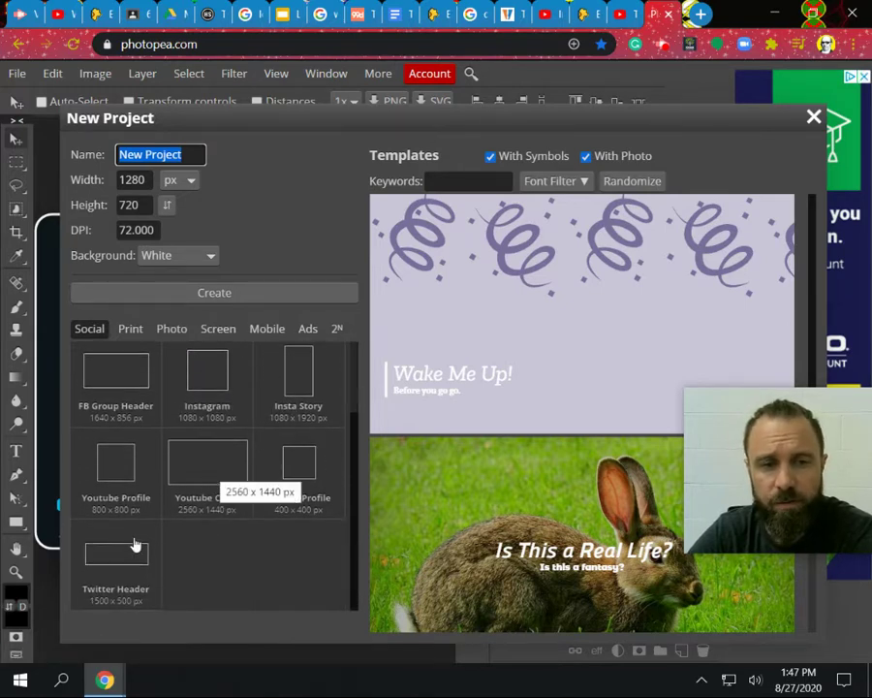
scroll(226, 500, "up", 1)
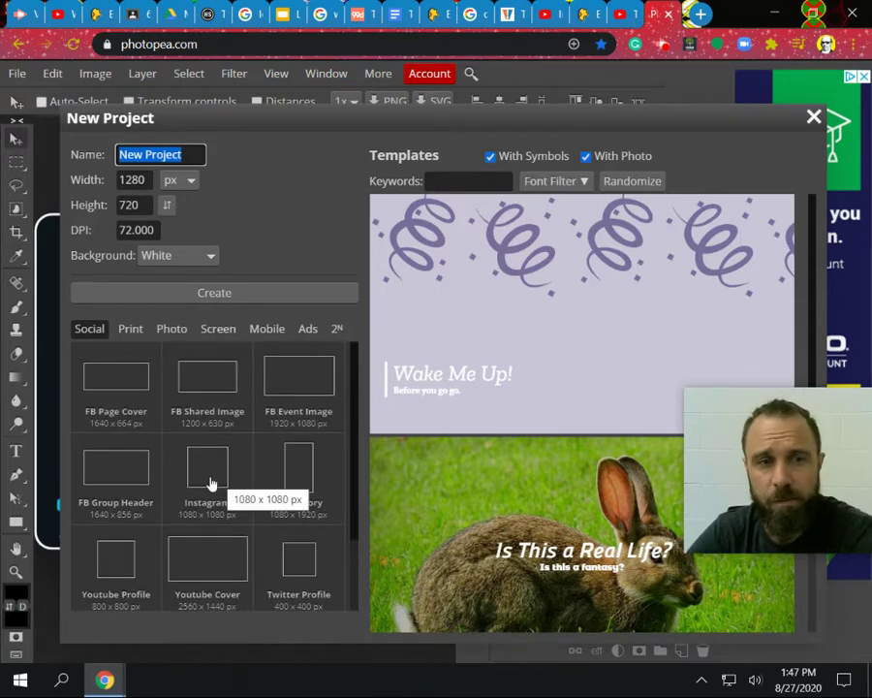
left_click(211, 481)
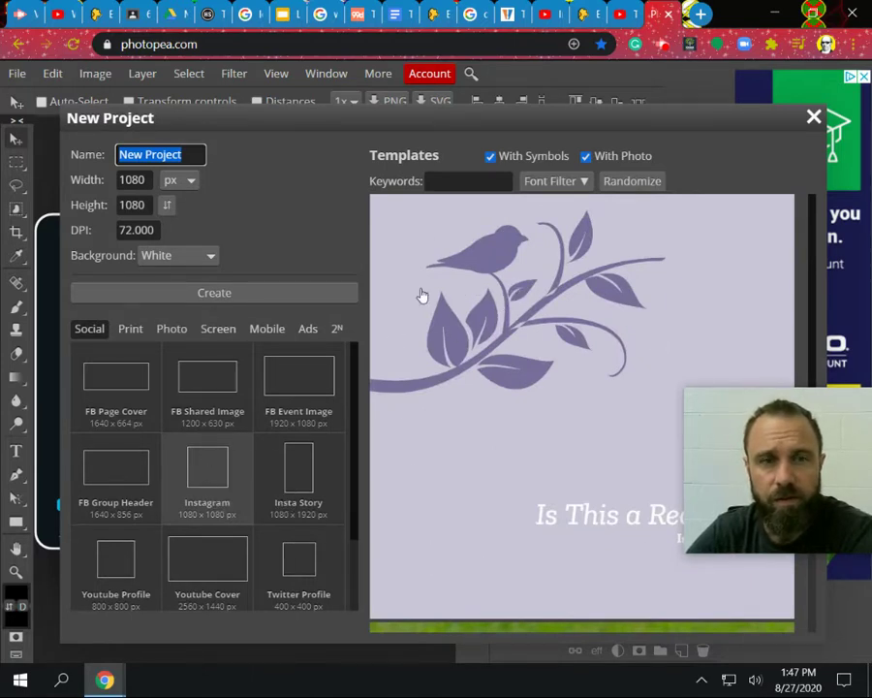
left_click(235, 296)
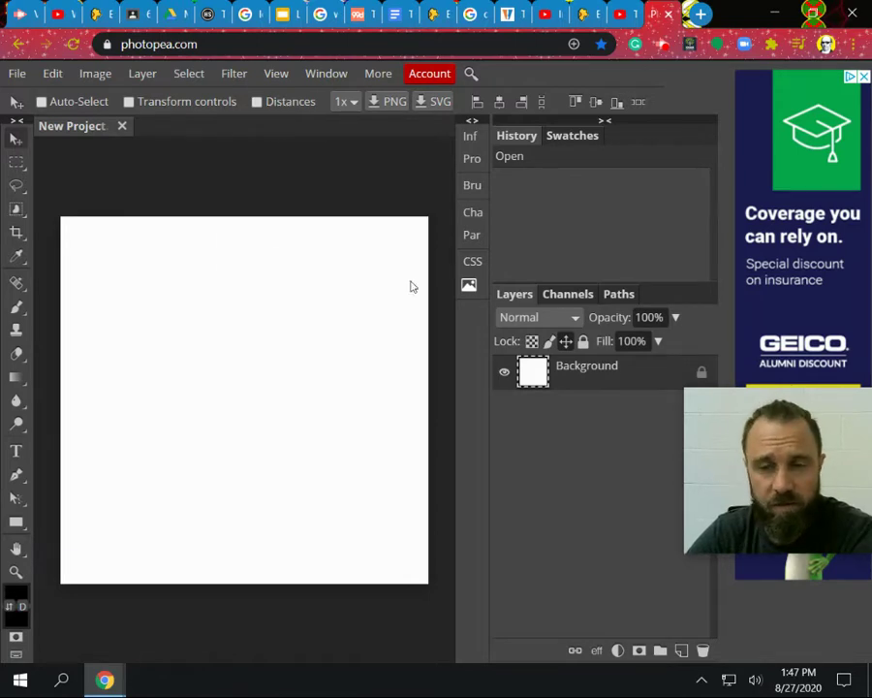
- Select the standard Brush Tool from the brush tool flyout
left_click_drag(801, 455, 849, 139)
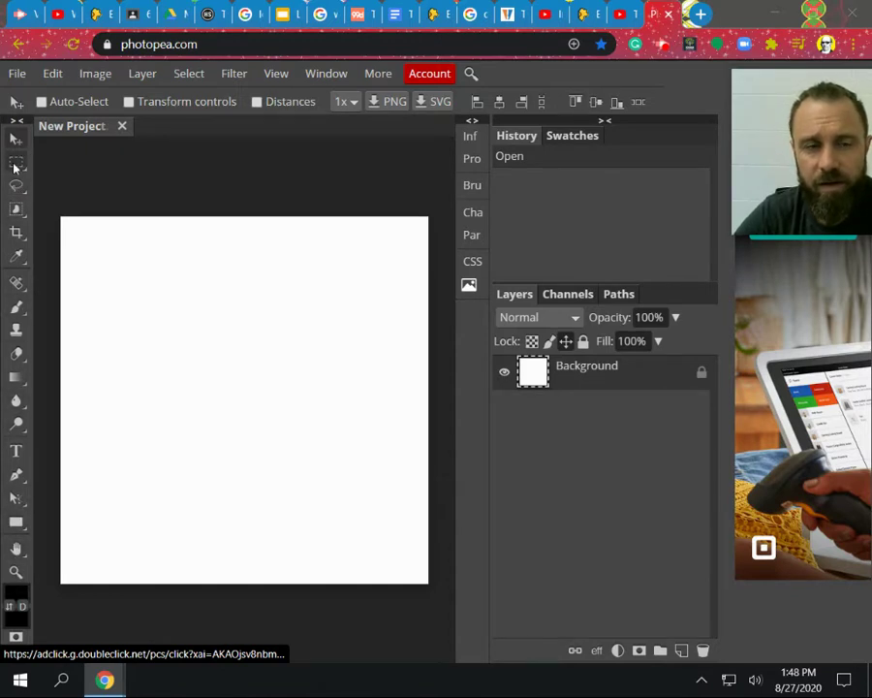
left_click(15, 312)
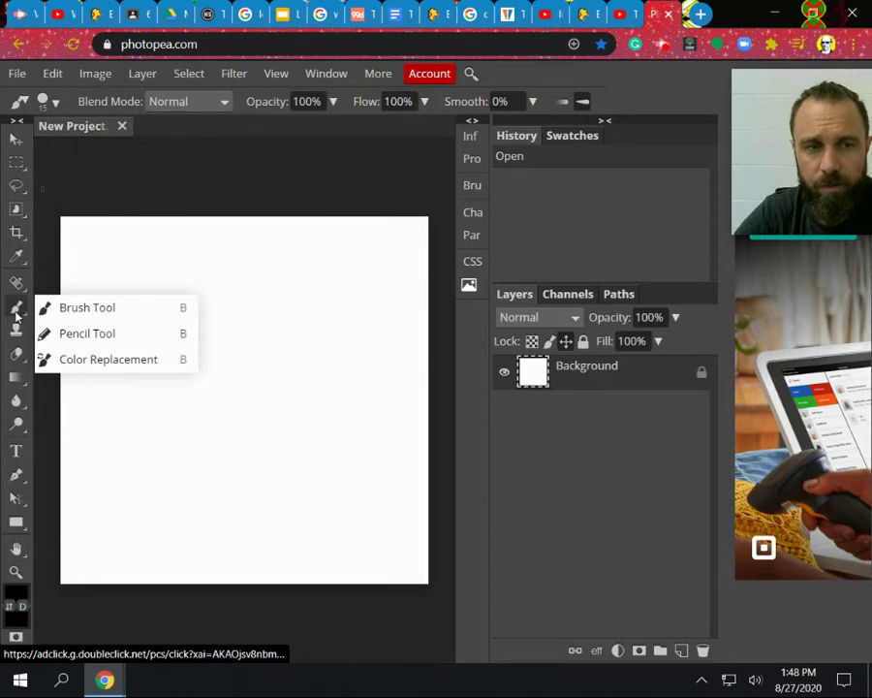
left_click(64, 307)
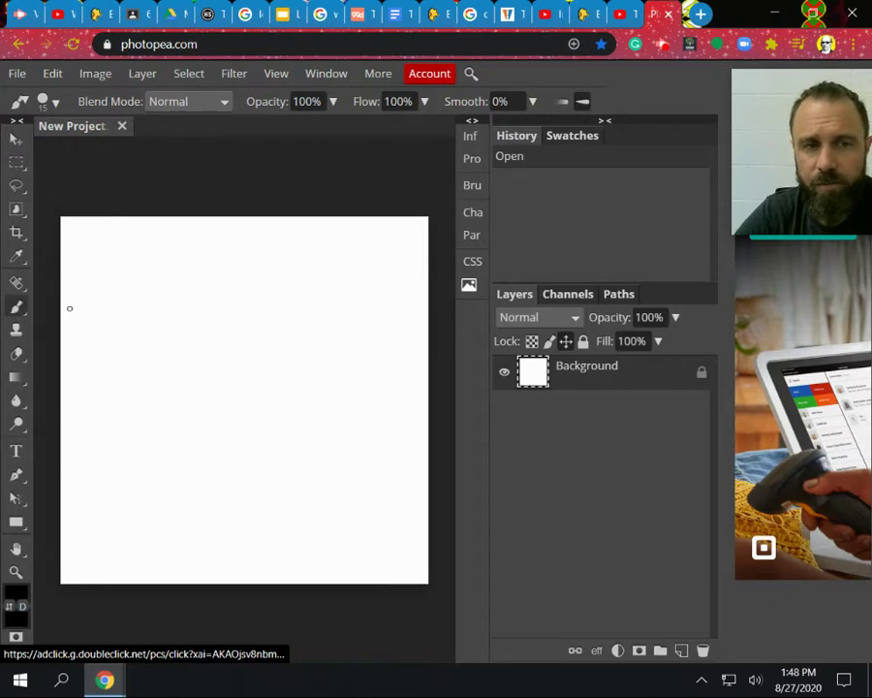
right_click(18, 309)
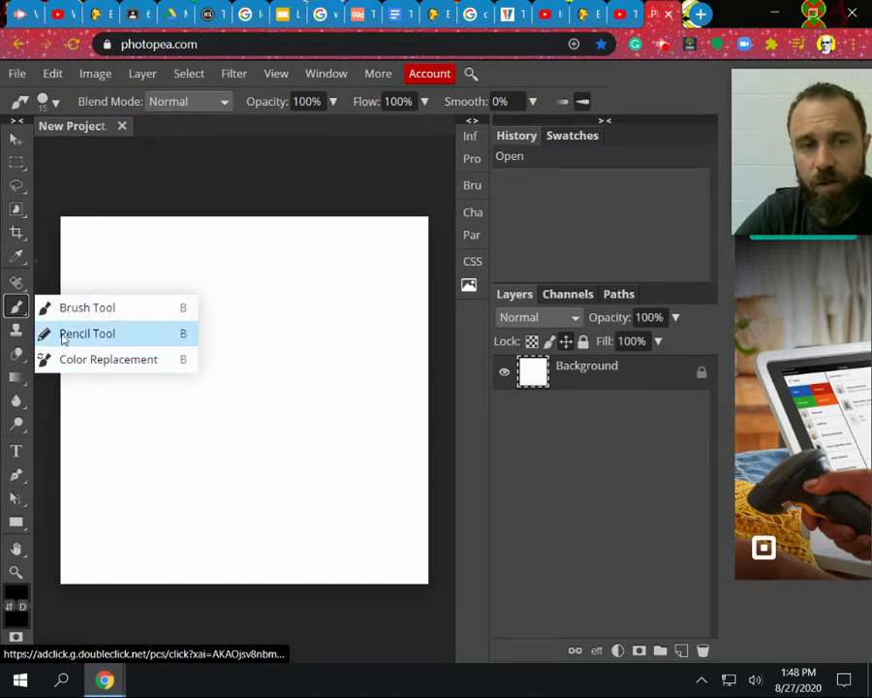
left_click(64, 309)
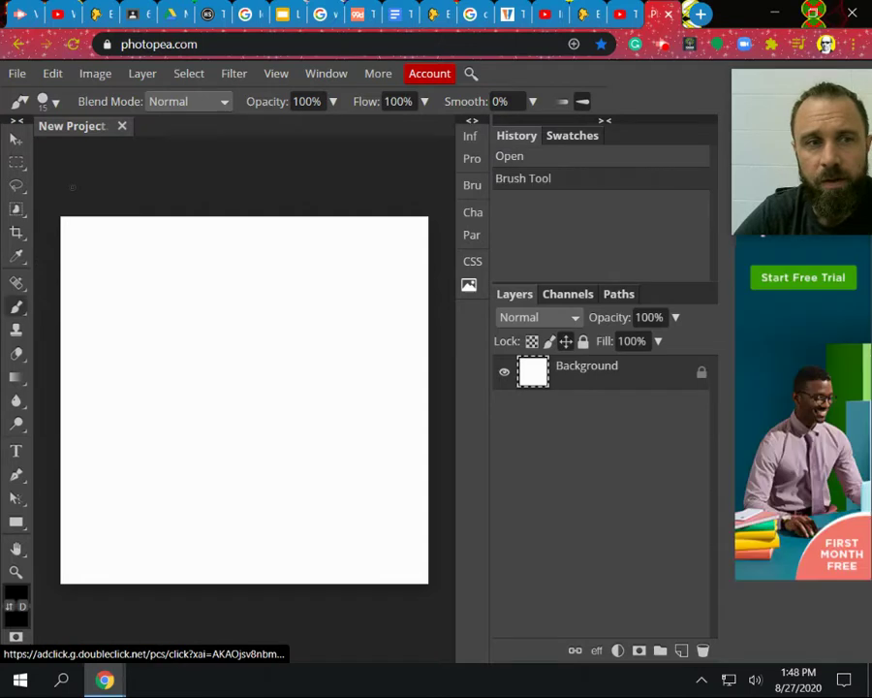
- Try the selection, crop, healing and clone tools, erase once, then reselect the Brush Tool
left_click(19, 167)
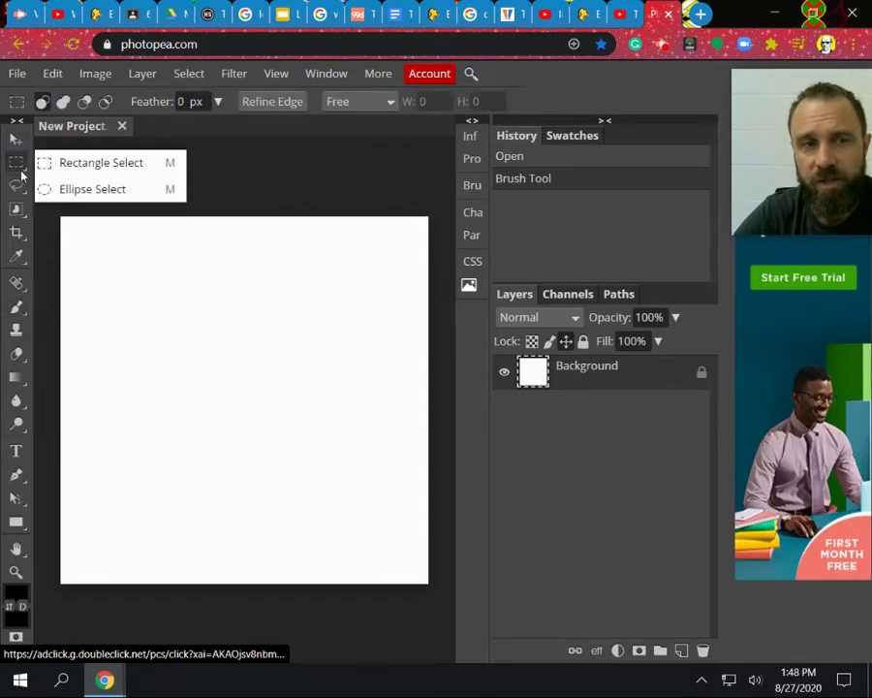
left_click(19, 185)
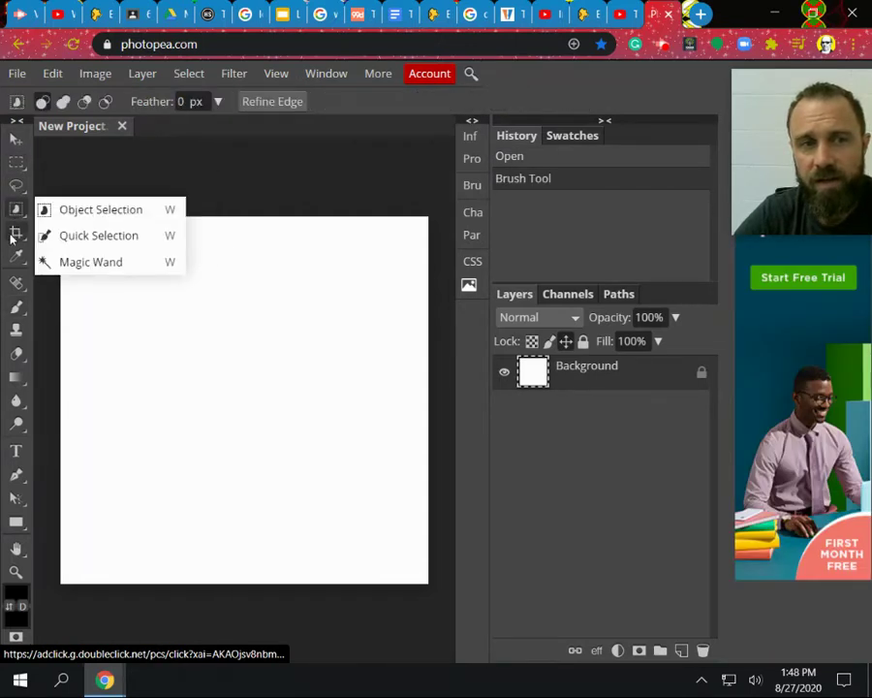
left_click(16, 232)
left_click(15, 257)
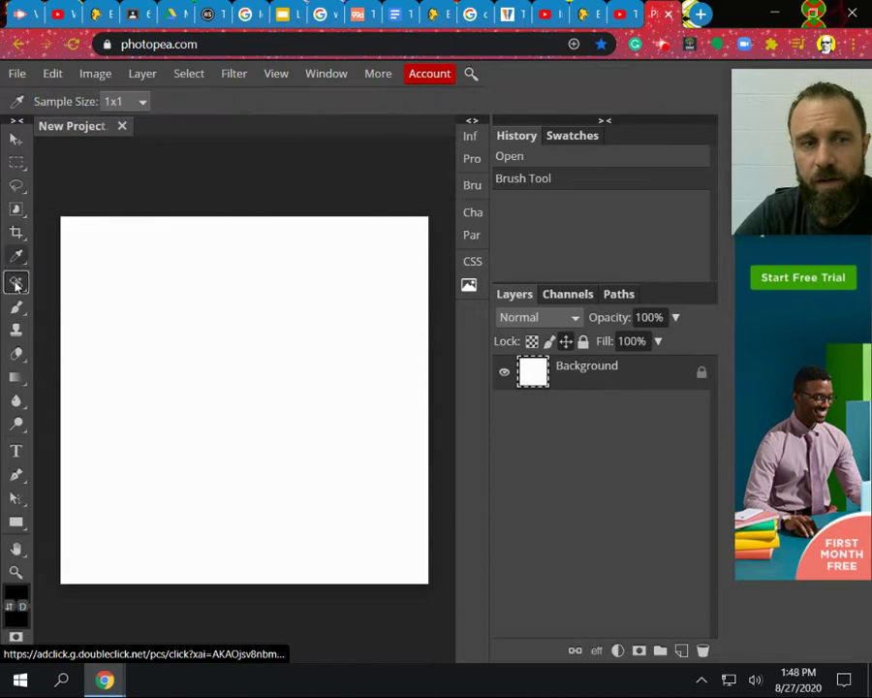
left_click(16, 282)
left_click(15, 308)
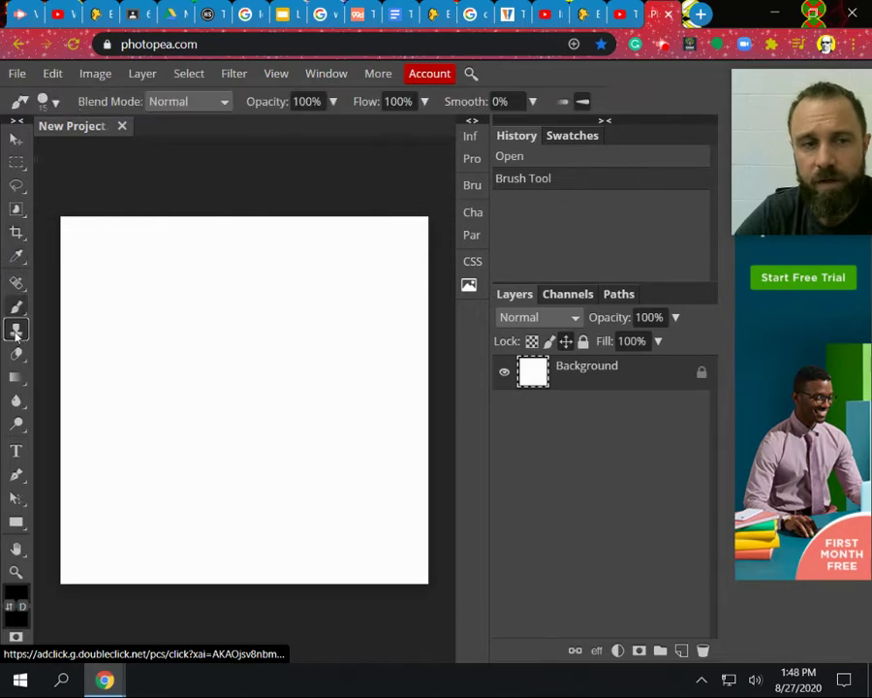
left_click(15, 331)
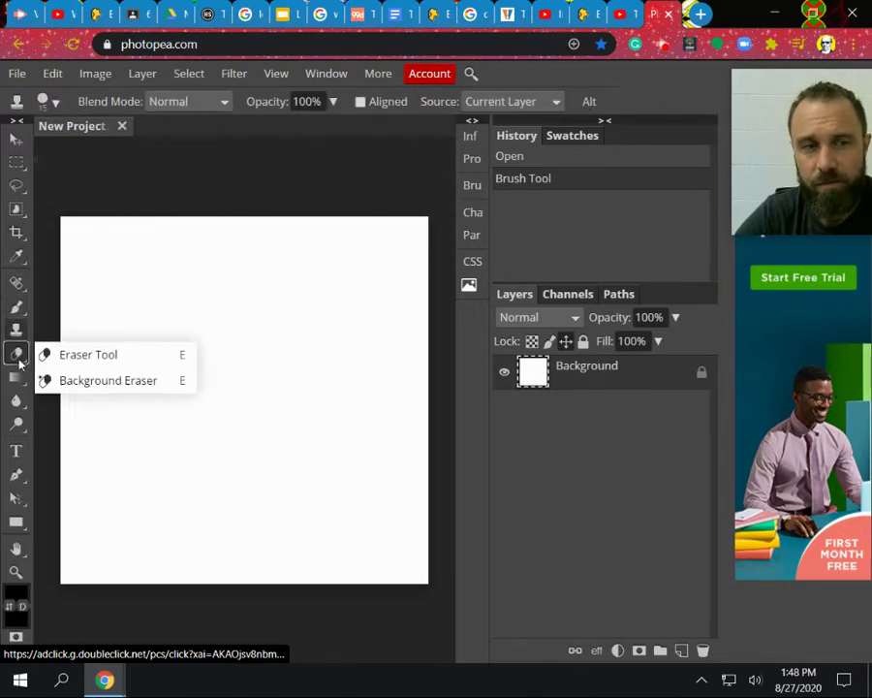
left_click(15, 354)
left_click(82, 180)
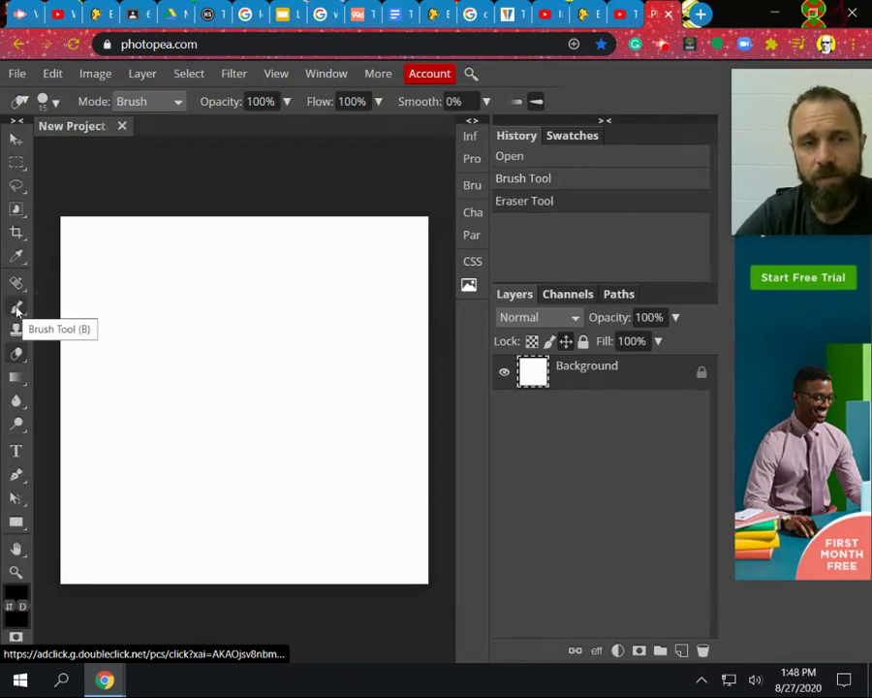
left_click(17, 309)
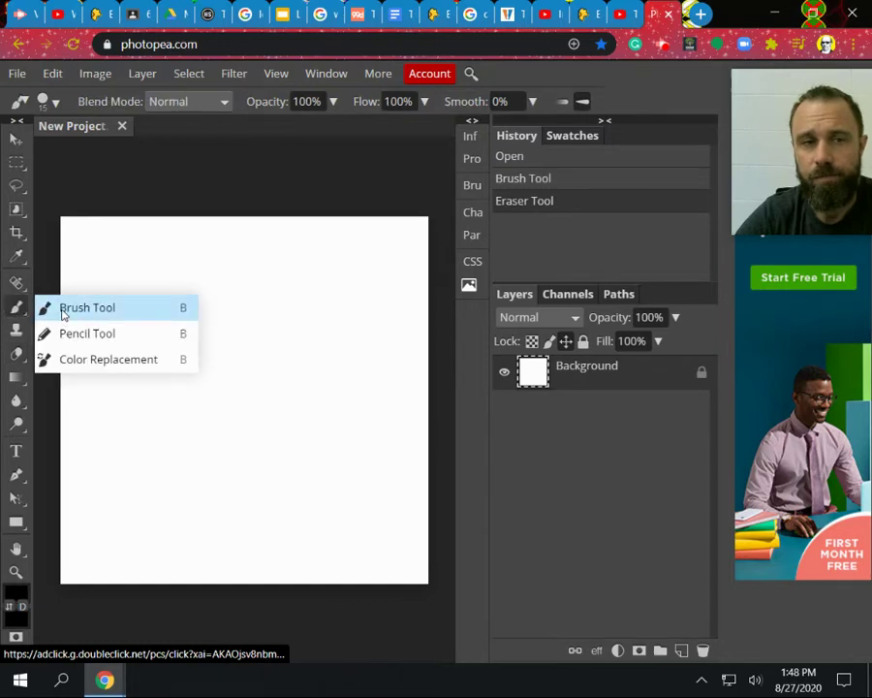
left_click(64, 307)
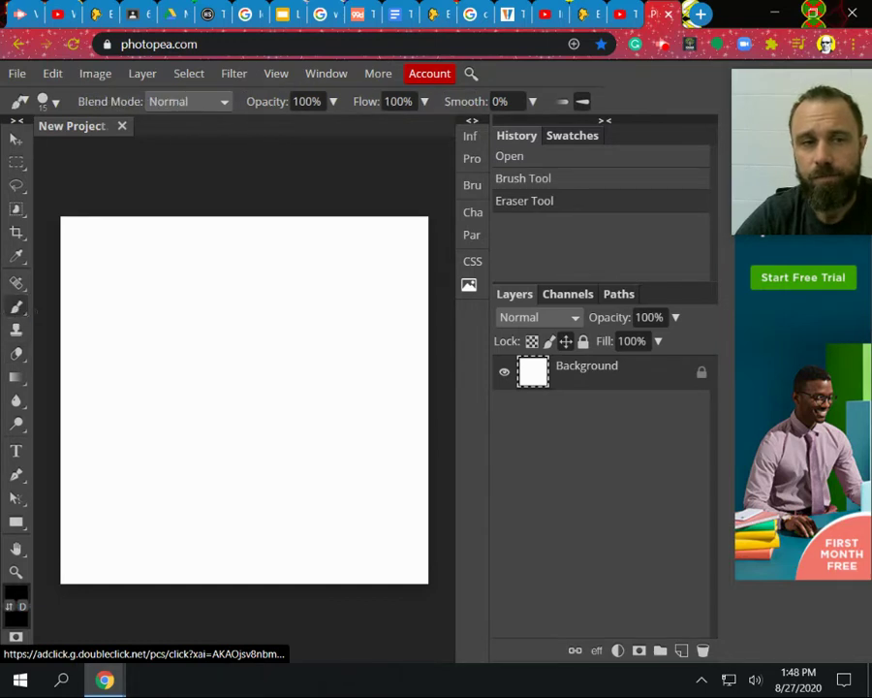
- Set the foreground colour to vivid purple, hex 7313f9, in the Color Picker
left_click(16, 593)
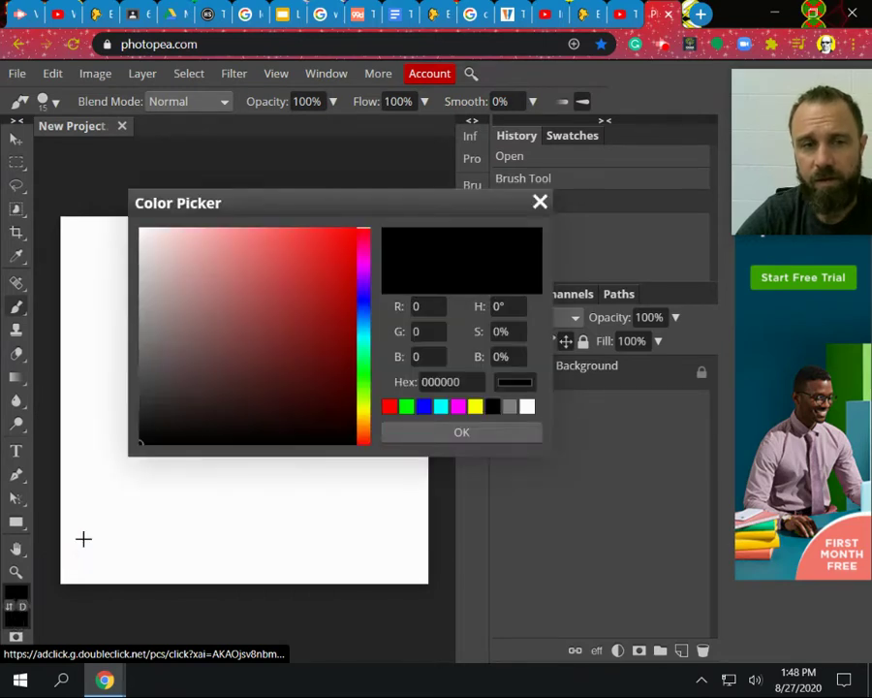
mouse_move(142, 443)
left_mouse_down()
mouse_move(305, 301)
mouse_move(353, 245)
mouse_move(259, 239)
mouse_move(352, 235)
mouse_move(201, 233)
mouse_move(214, 243)
mouse_move(203, 240)
mouse_move(181, 334)
mouse_move(284, 231)
left_mouse_up()
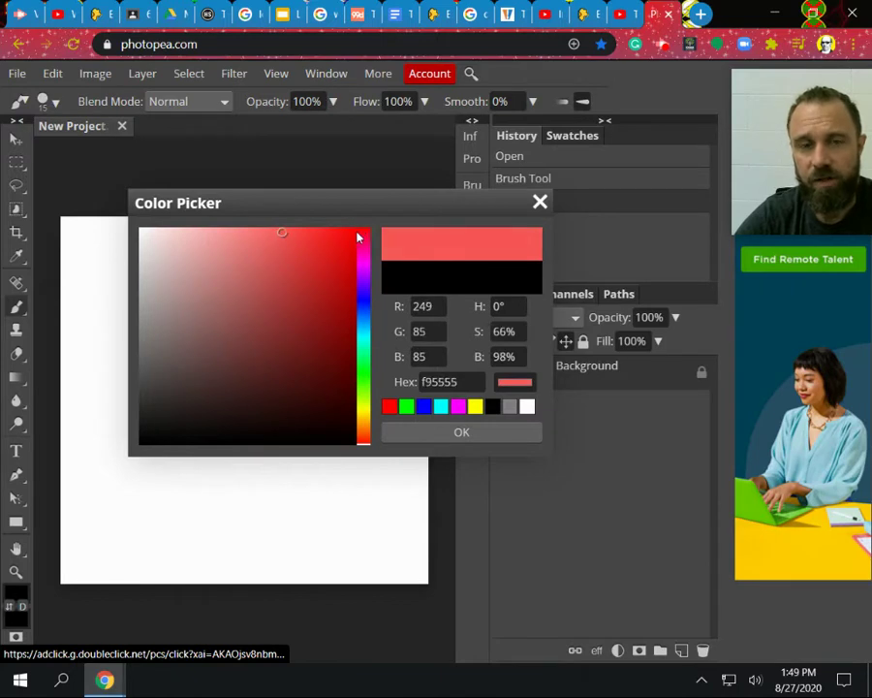
left_click(366, 260)
mouse_move(367, 267)
left_mouse_down()
mouse_move(366, 424)
mouse_move(371, 233)
mouse_move(368, 285)
left_mouse_up()
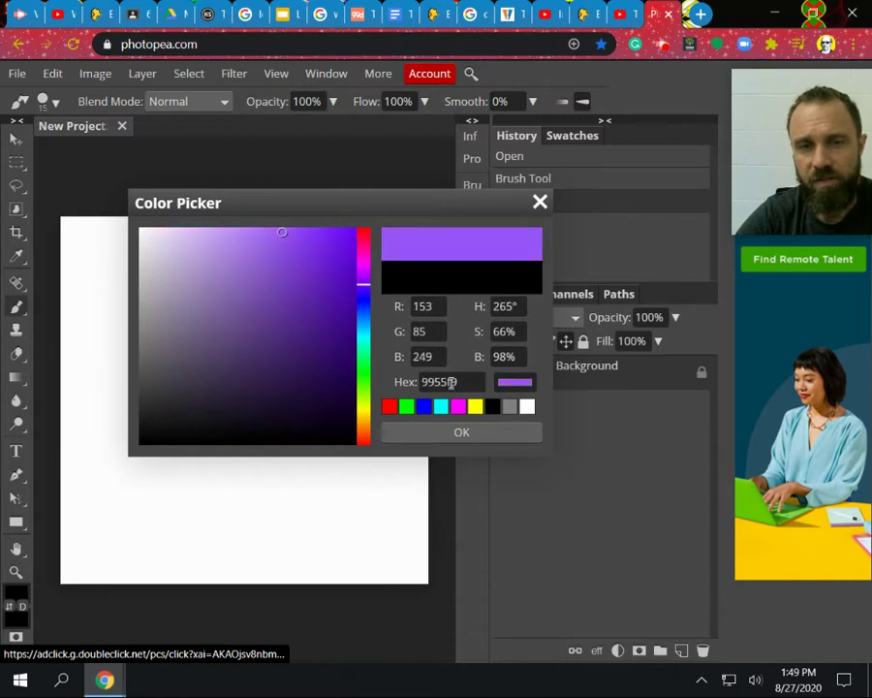
left_click(450, 381)
double_click(450, 381)
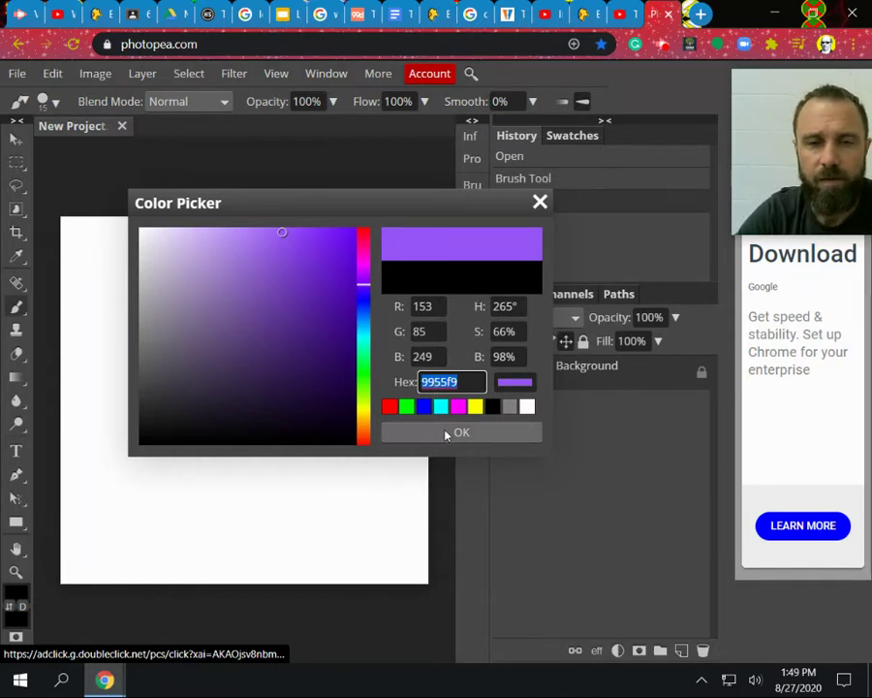
left_click(339, 234)
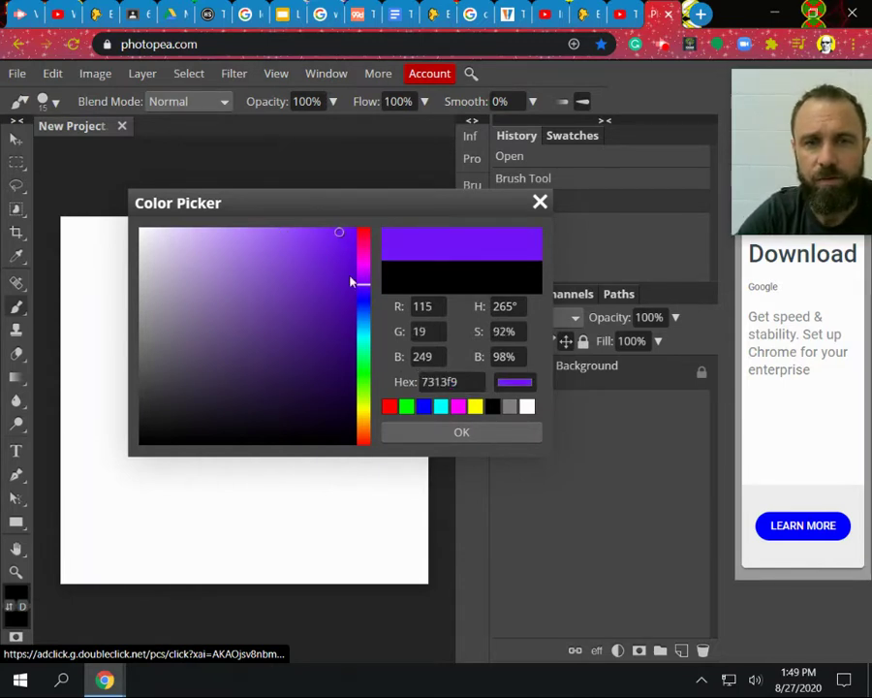
left_click(449, 434)
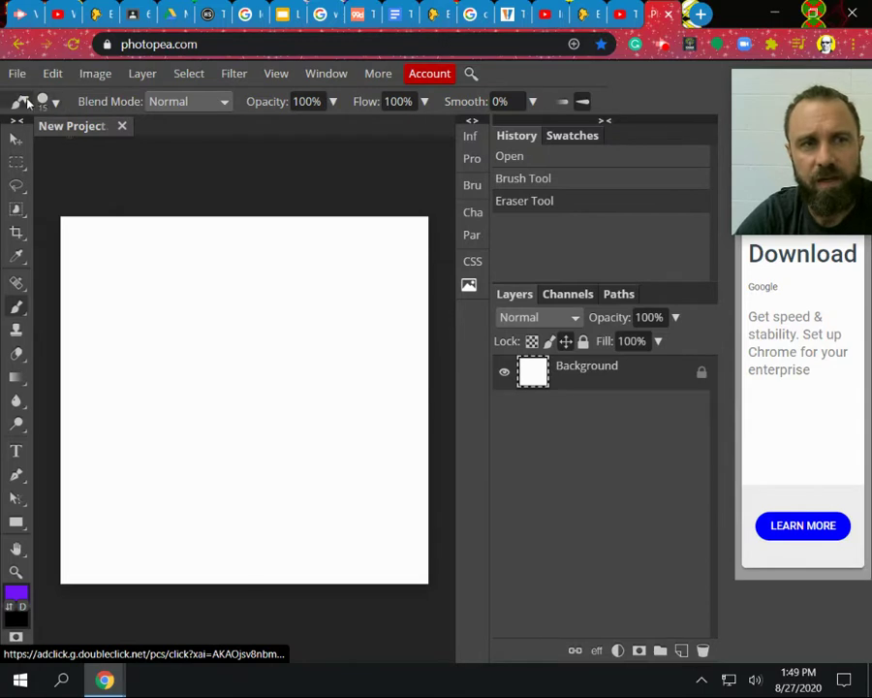
- Set the brush size to 81 px and paint a large purple dot near the top
left_click(23, 101)
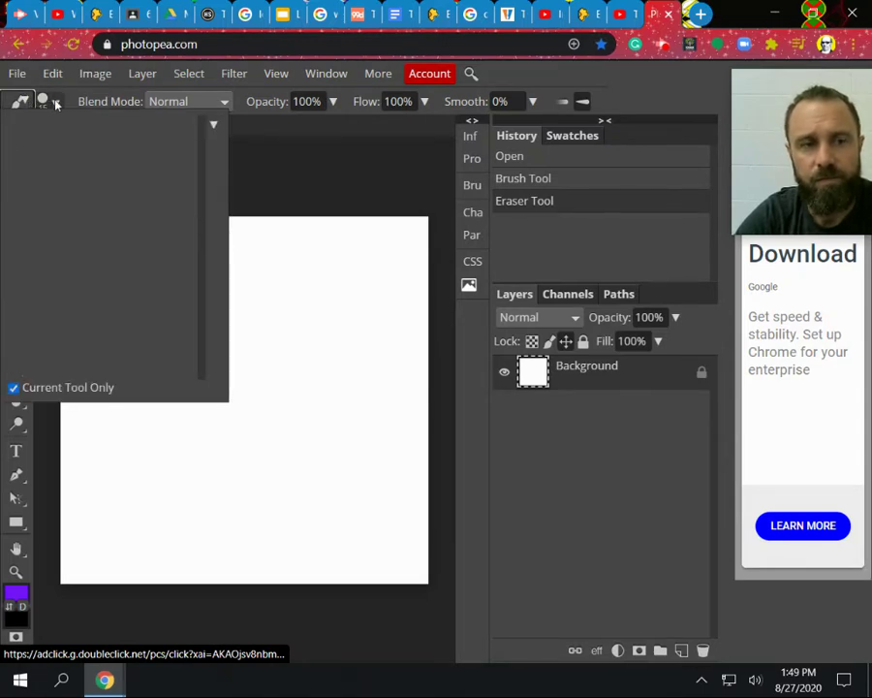
left_click(56, 101)
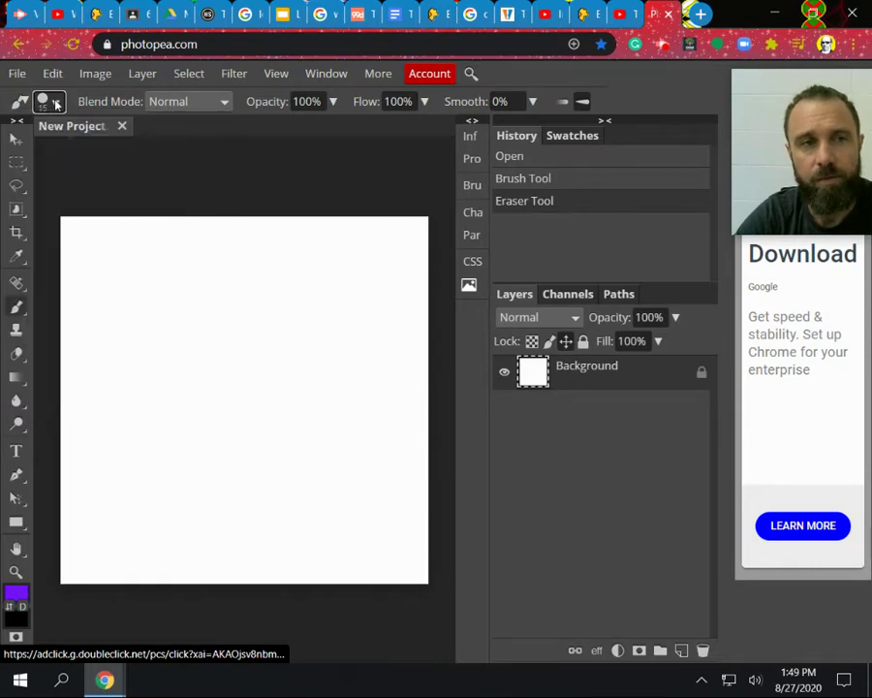
left_click(55, 102)
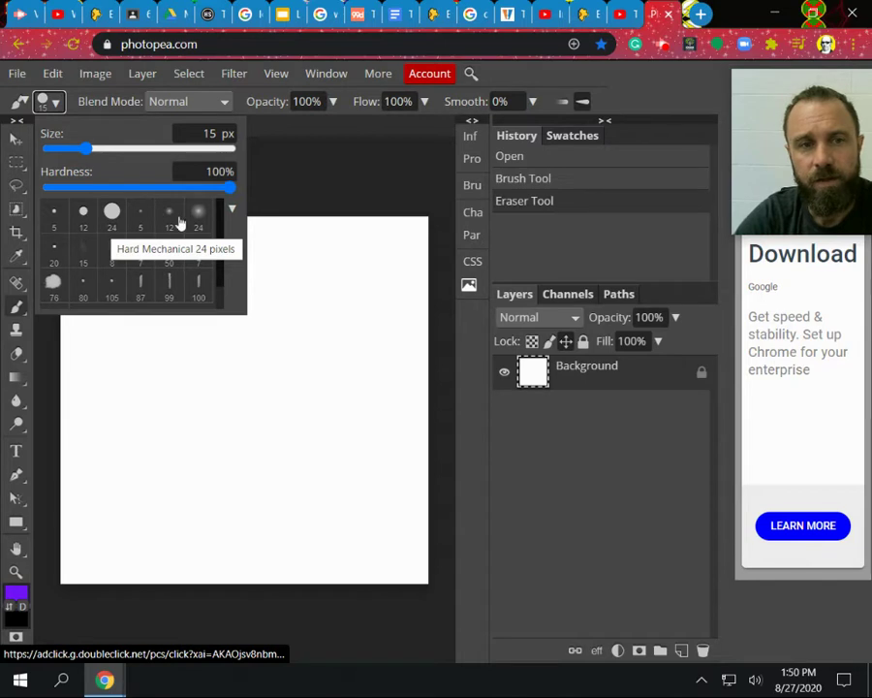
scroll(116, 247, "down", 2)
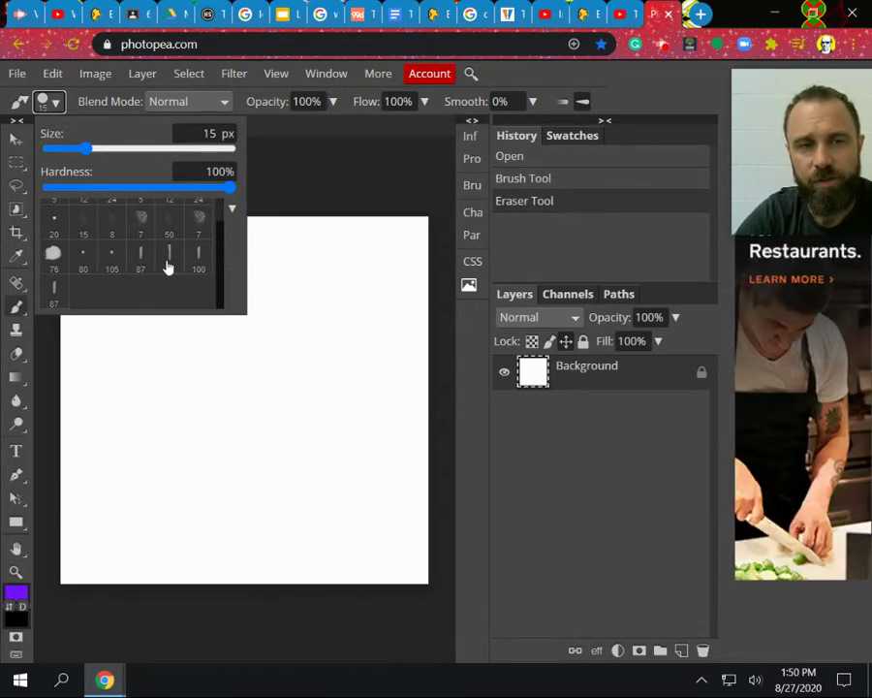
left_click(167, 265)
scroll(149, 257, "up", 2)
left_click(139, 268)
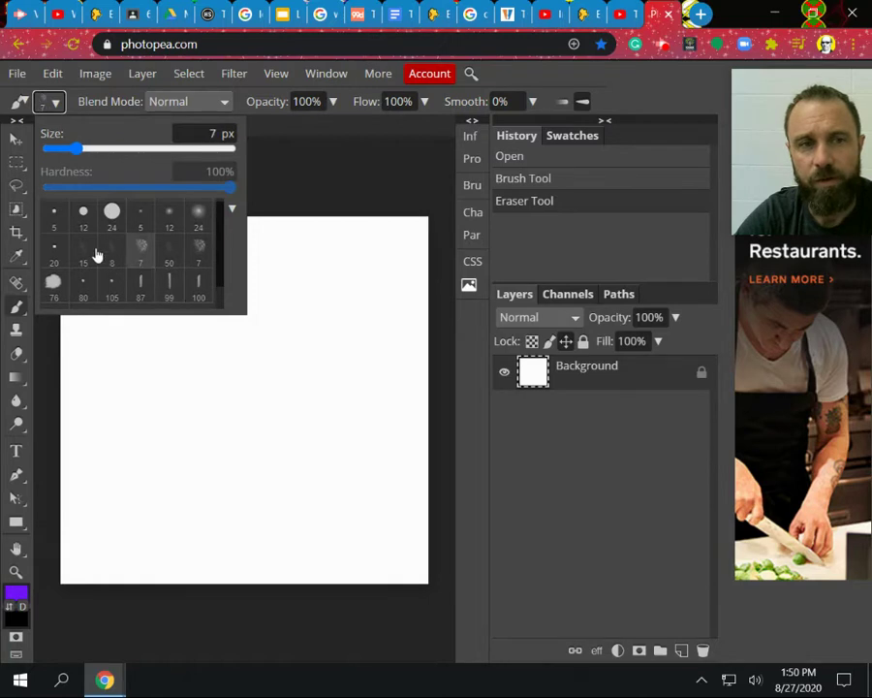
left_click(83, 210)
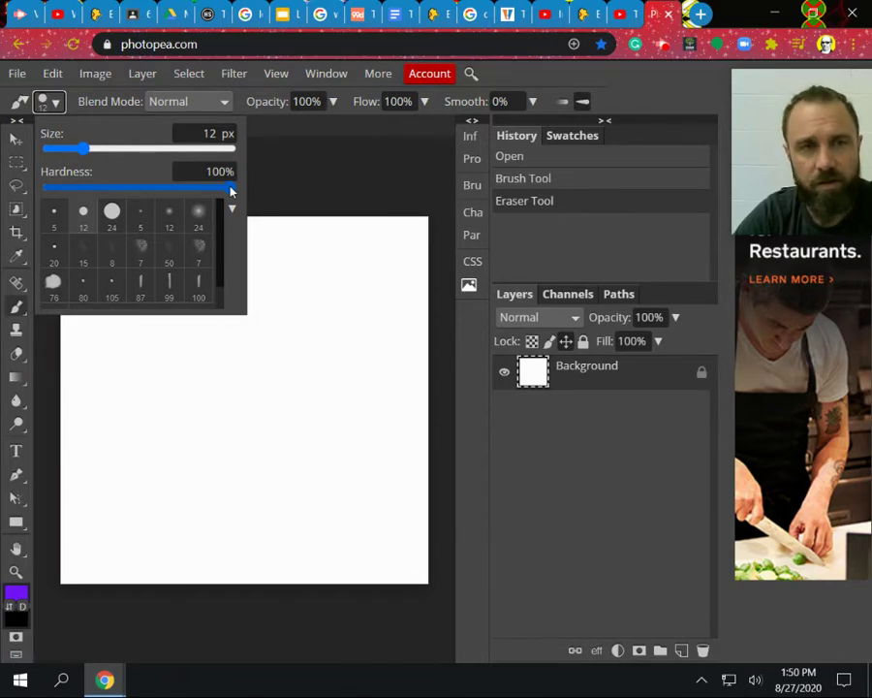
left_click(123, 151)
left_click_drag(123, 150, 127, 151)
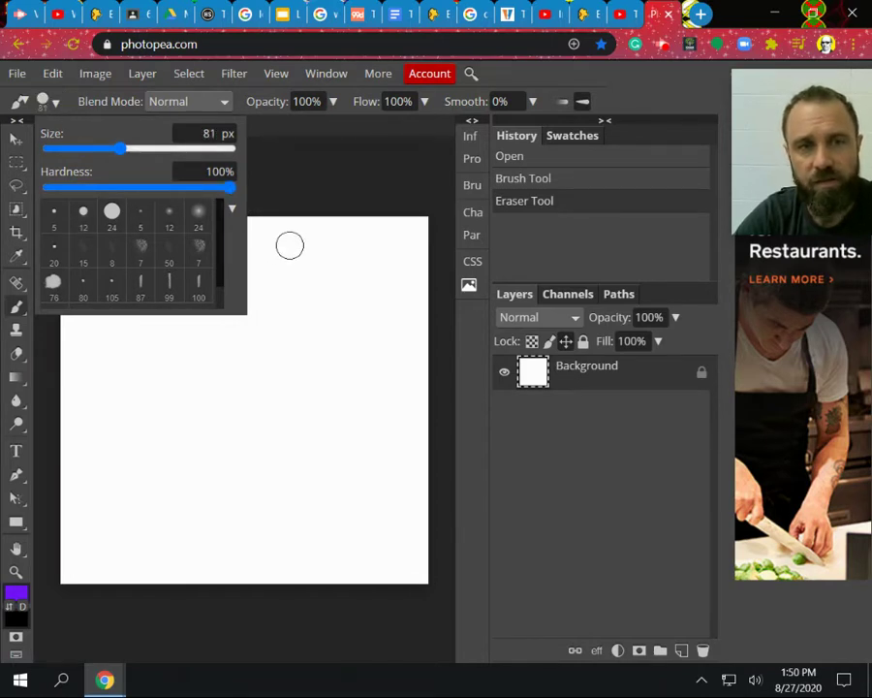
left_click(292, 242)
- Dab a tiny 1 px mark, then a small purple dot beside the big one
left_click(46, 101)
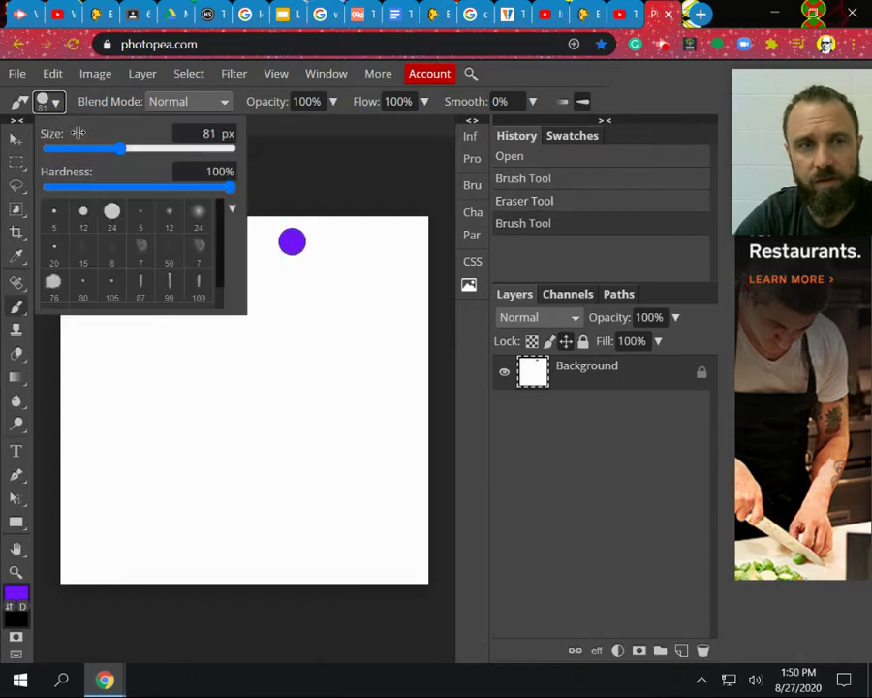
left_click_drag(56, 152, 43, 150)
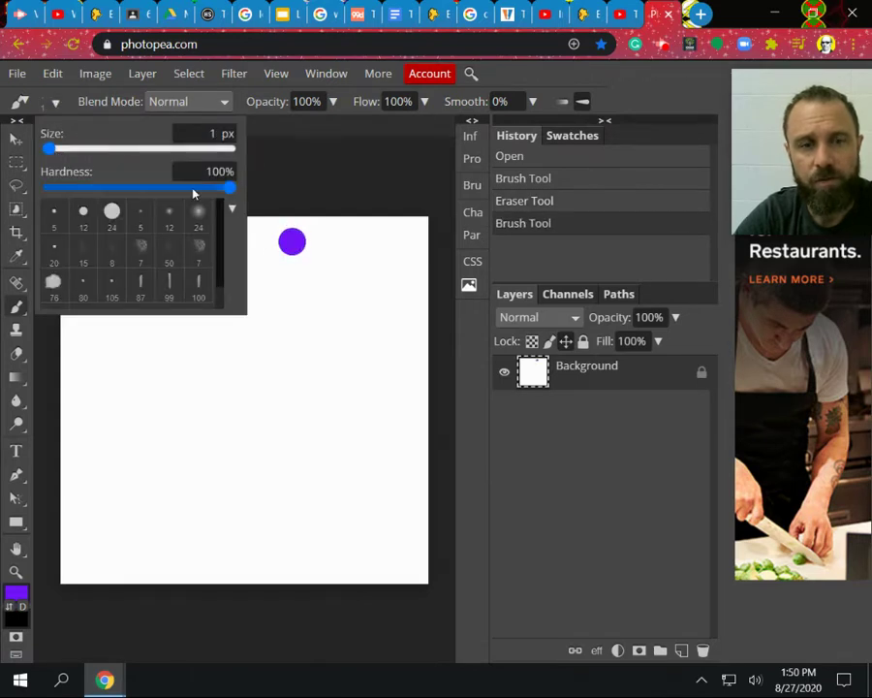
left_click(337, 239)
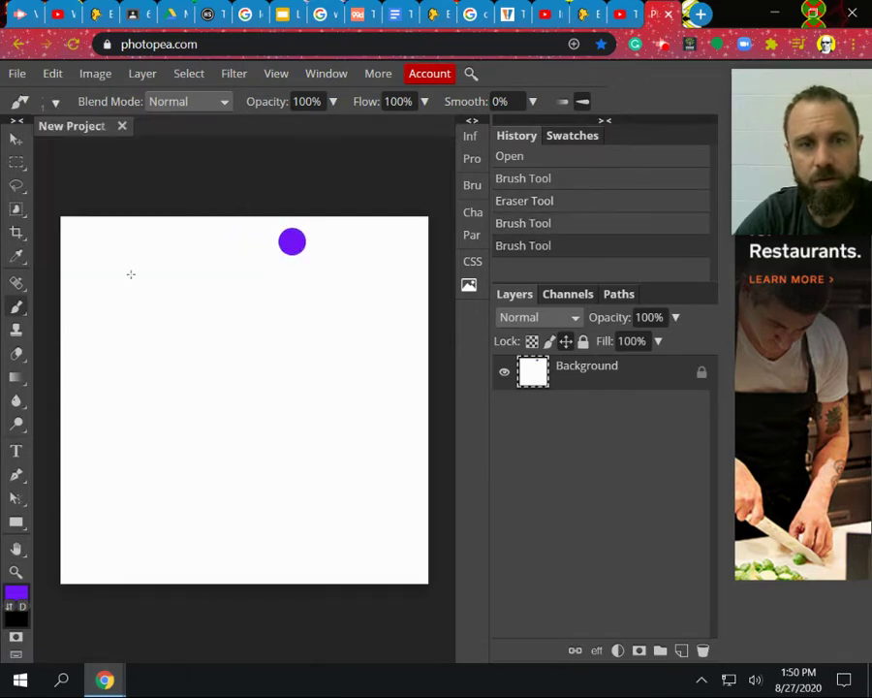
left_click(45, 101)
left_click_drag(45, 150, 81, 151)
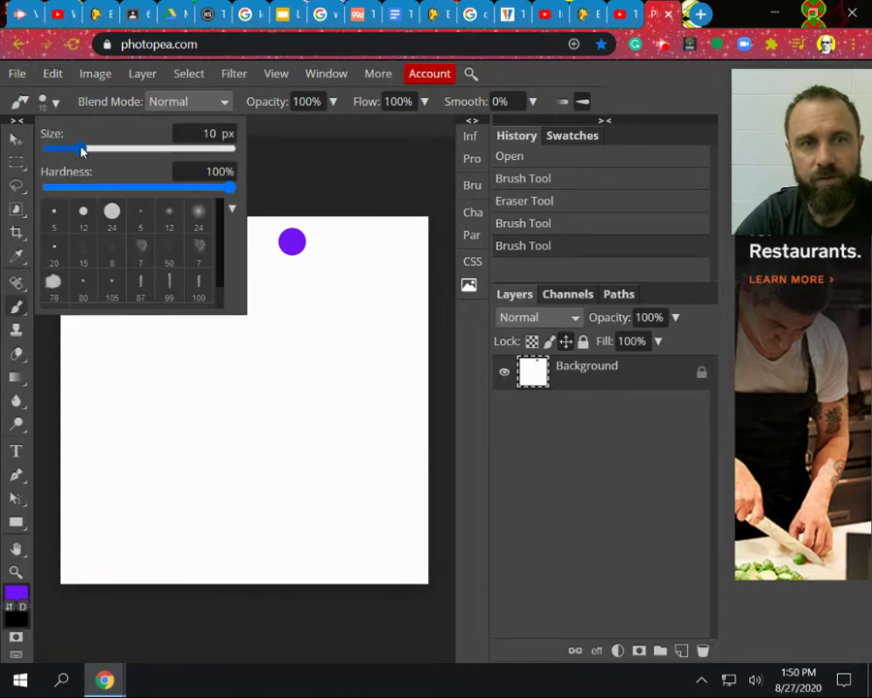
left_click(344, 243)
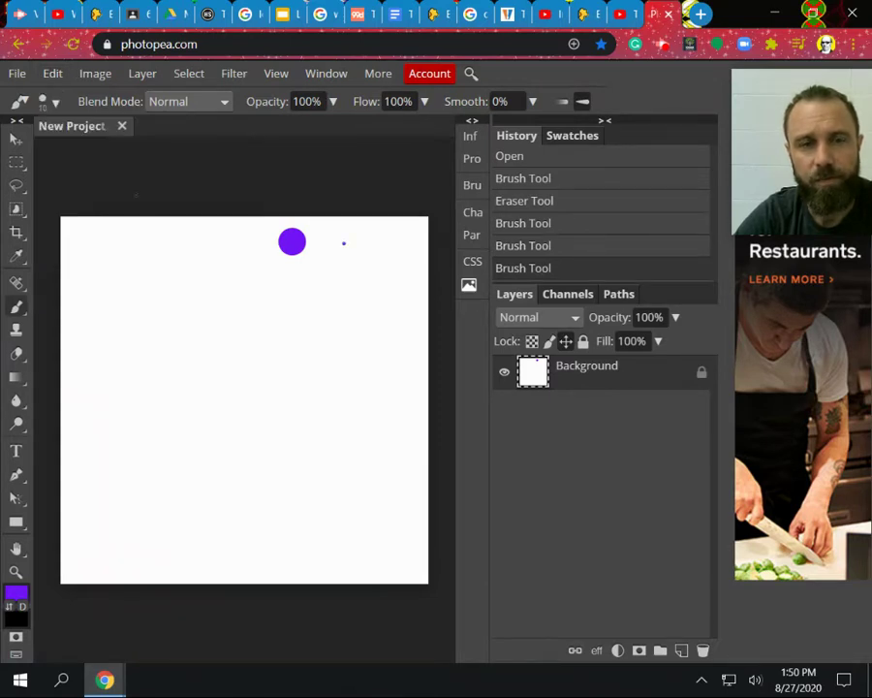
- Enlarge the brush and paint thick purple zigzag strokes across the canvas
left_click(50, 103)
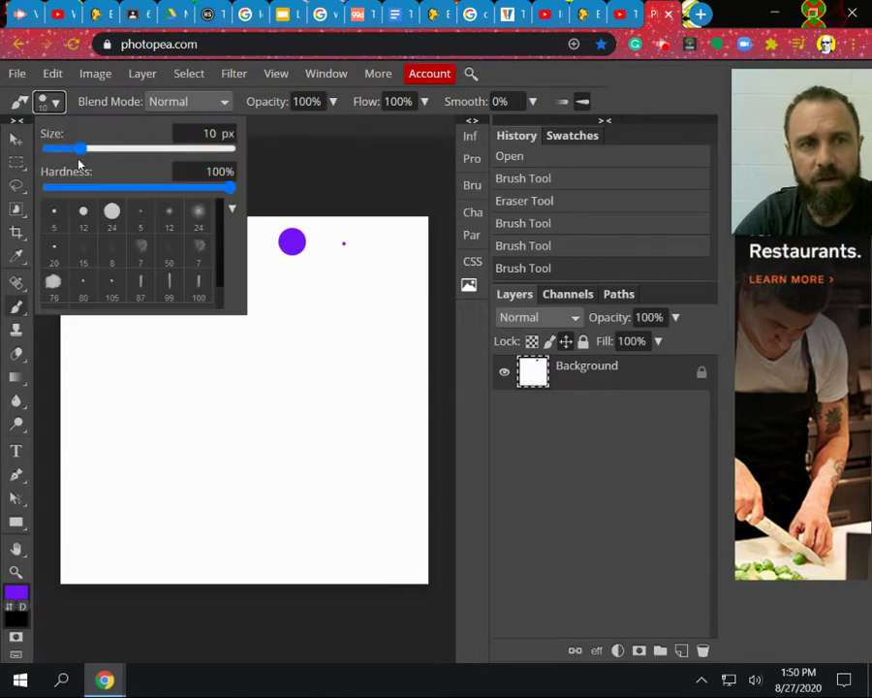
mouse_move(45, 150)
left_mouse_down()
mouse_move(150, 153)
mouse_move(126, 153)
left_mouse_up()
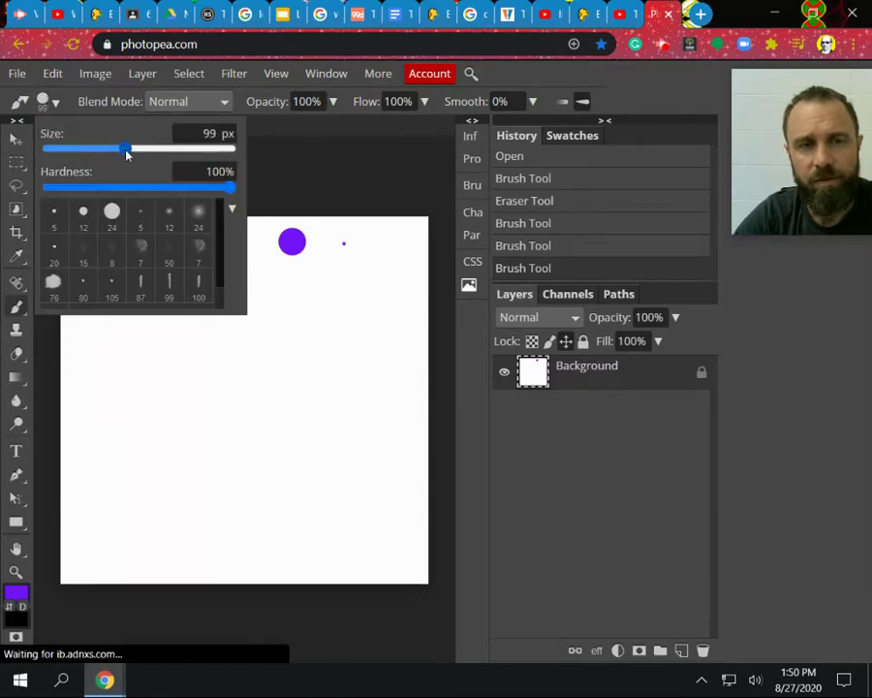
left_click(267, 156)
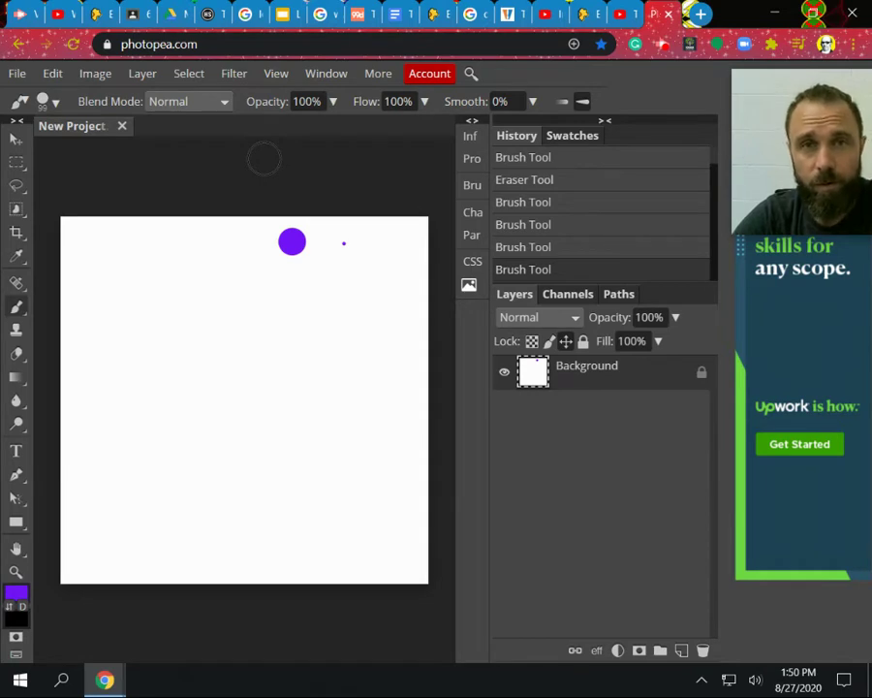
mouse_move(210, 247)
left_mouse_down()
mouse_move(171, 367)
mouse_move(305, 490)
mouse_move(331, 409)
mouse_move(194, 465)
mouse_move(290, 465)
mouse_move(326, 426)
mouse_move(203, 486)
mouse_move(438, 390)
left_mouse_up()
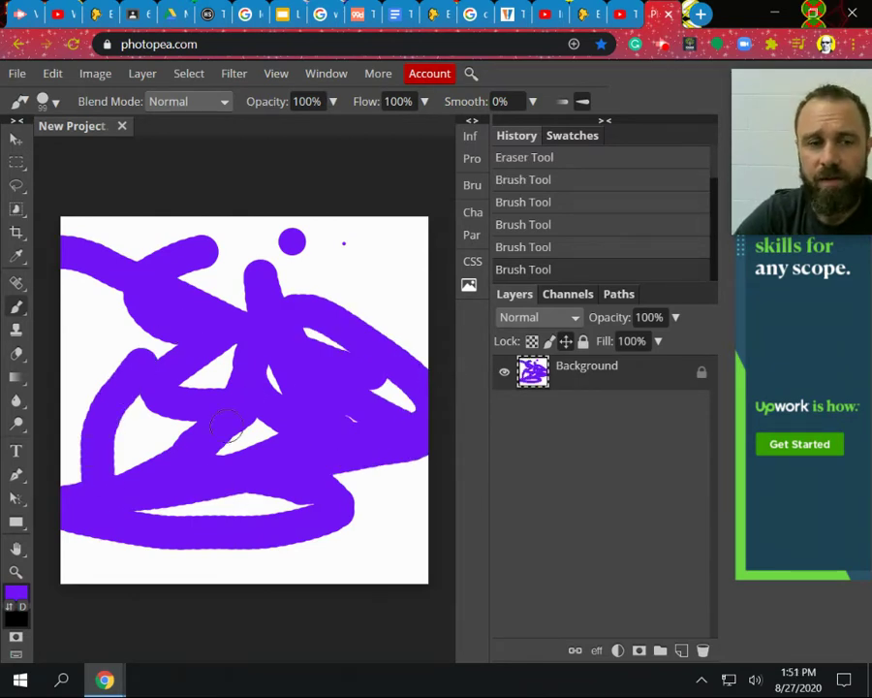
left_click(15, 598)
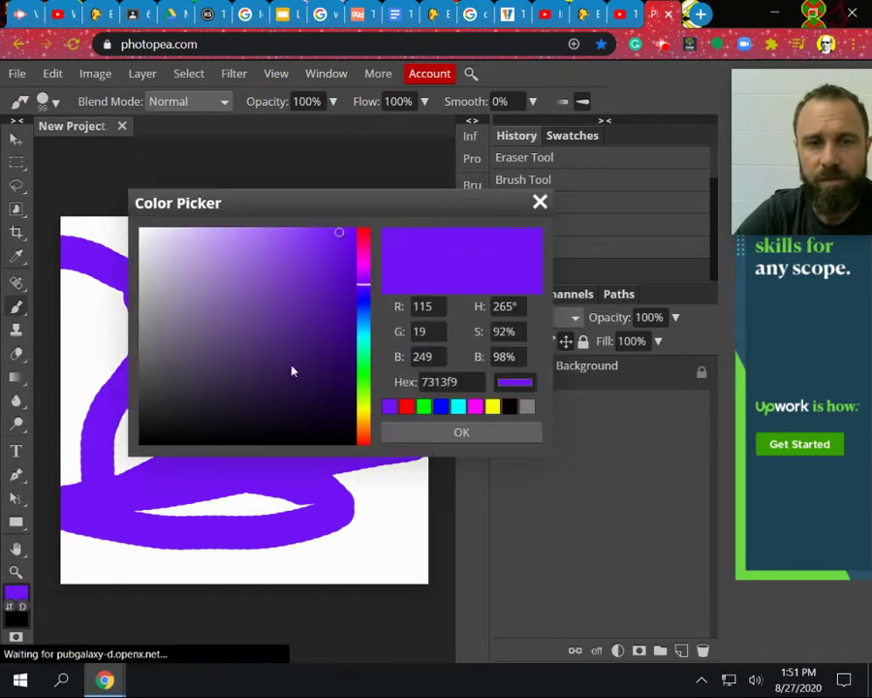
- Set the paint colour to red ff0707 and paint diagonal and looping strokes over the purple
left_click(363, 235)
left_click(350, 229)
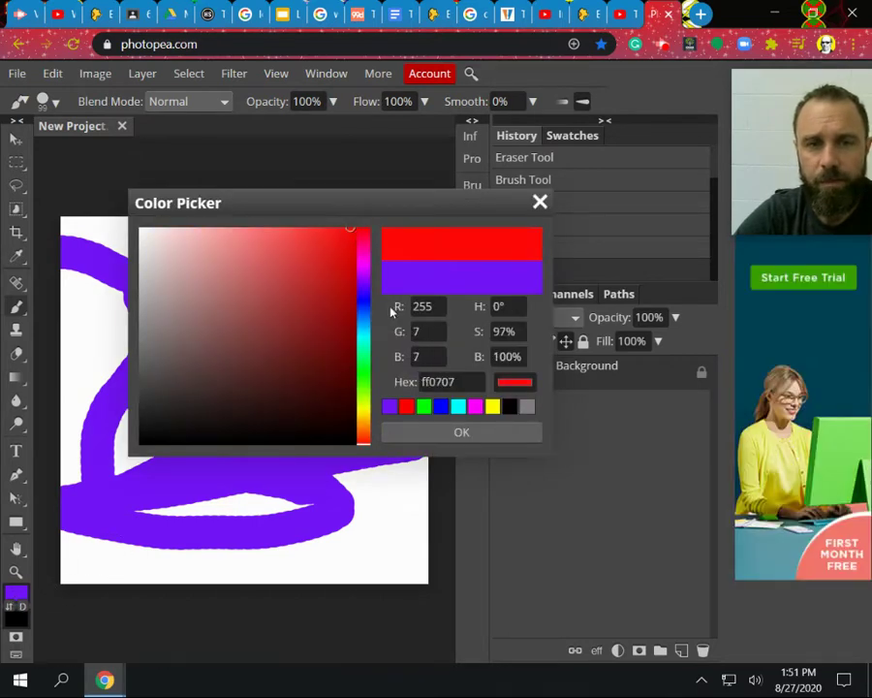
left_click(444, 432)
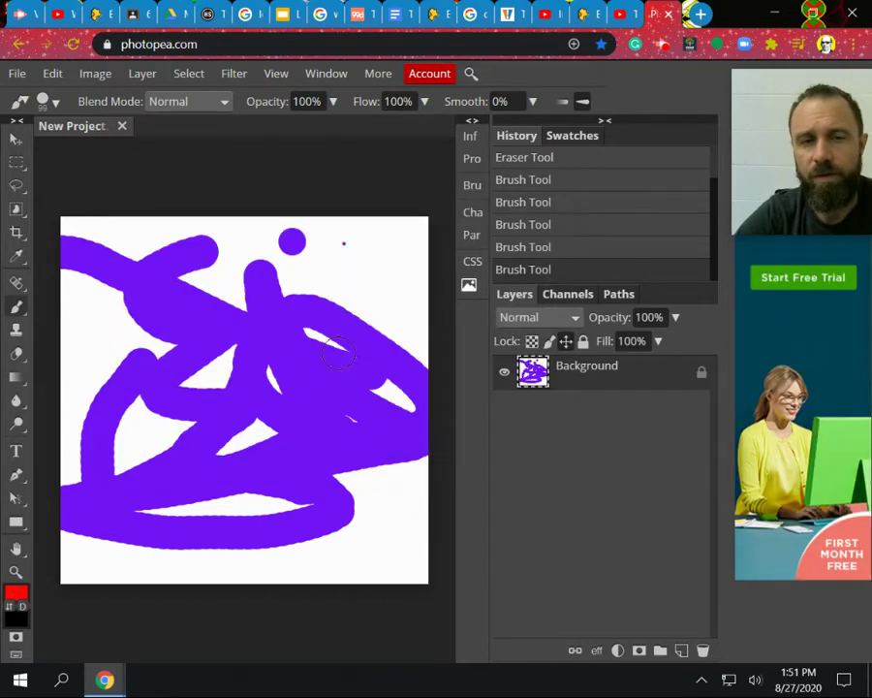
left_click(358, 239)
left_click_drag(344, 250, 149, 396)
mouse_move(188, 301)
left_mouse_down()
mouse_move(308, 471)
mouse_move(223, 445)
mouse_move(184, 512)
mouse_move(92, 513)
left_mouse_up()
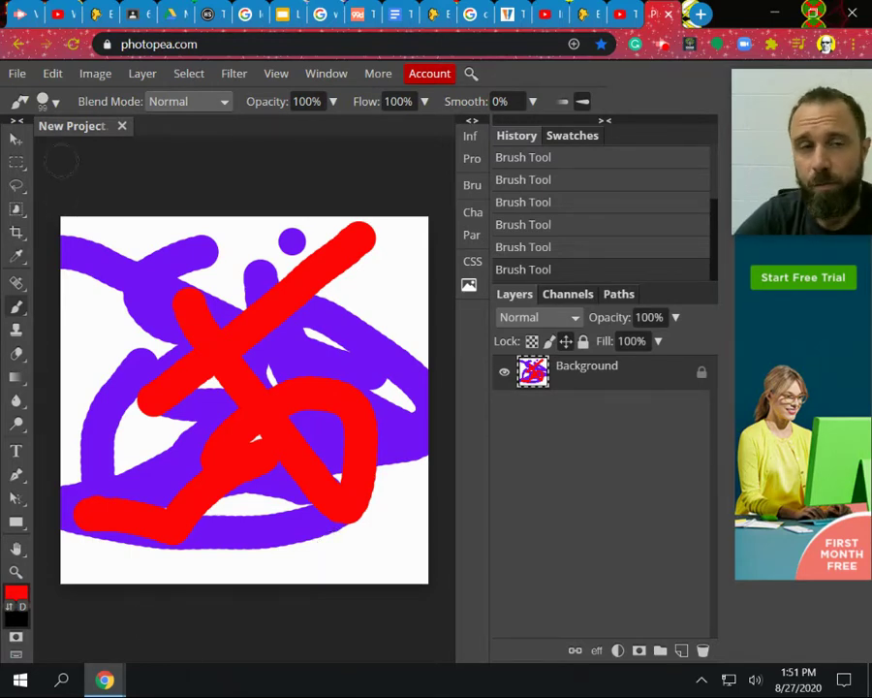
- Undo, redo and step backward through the Edit menu until the red strokes are gone
left_click(52, 74)
left_click(85, 96)
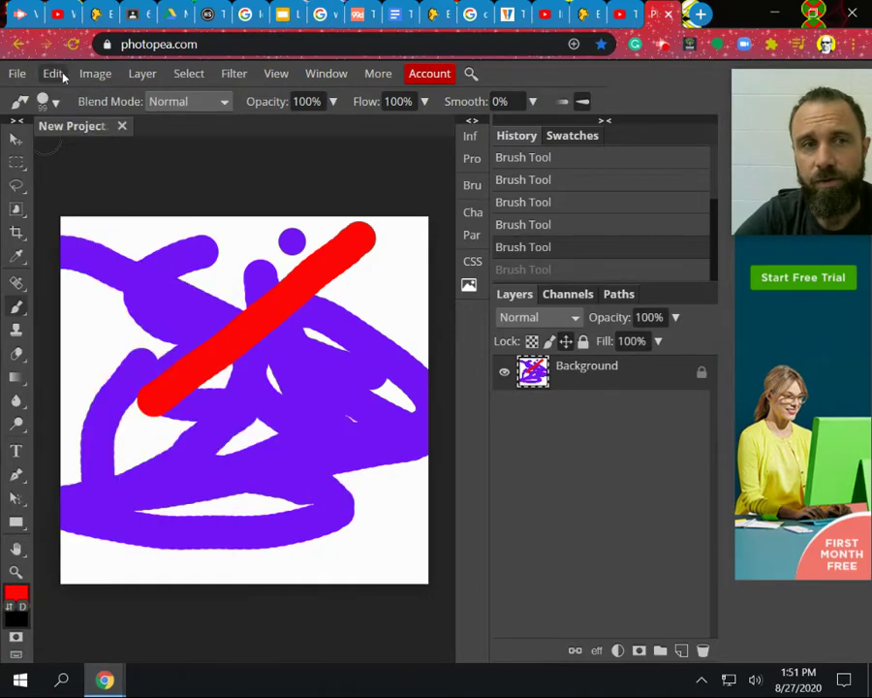
left_click(52, 73)
left_click(68, 96)
left_click(52, 73)
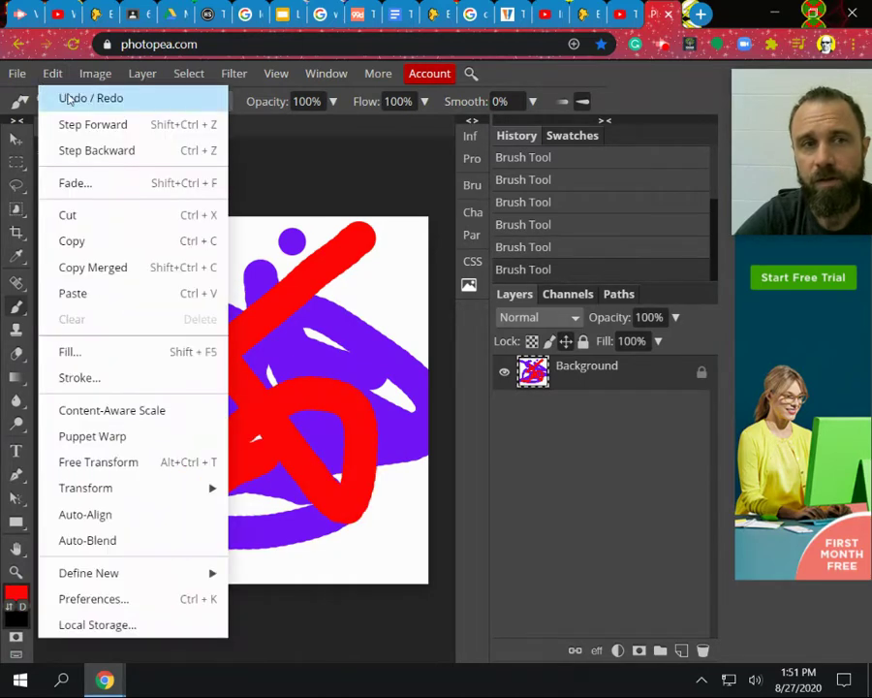
left_click(68, 98)
left_click(53, 74)
left_click(68, 97)
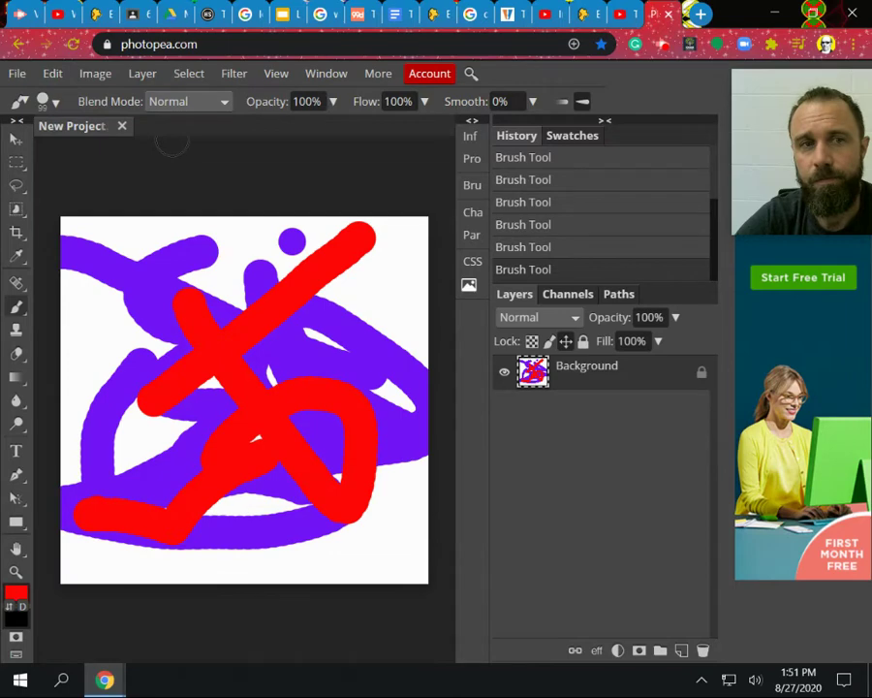
left_click(52, 73)
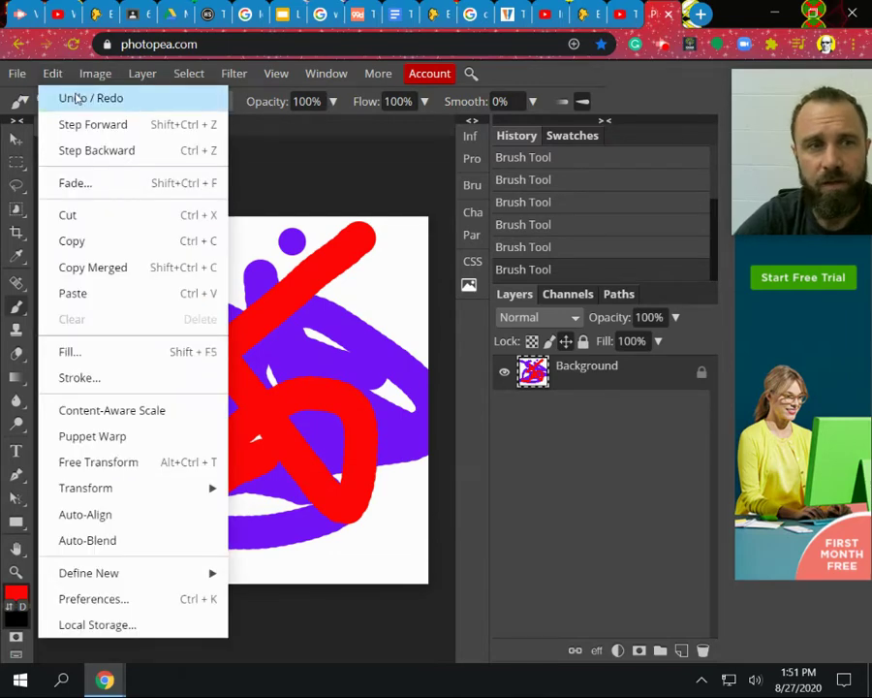
left_click(76, 100)
left_click(52, 74)
left_click(97, 151)
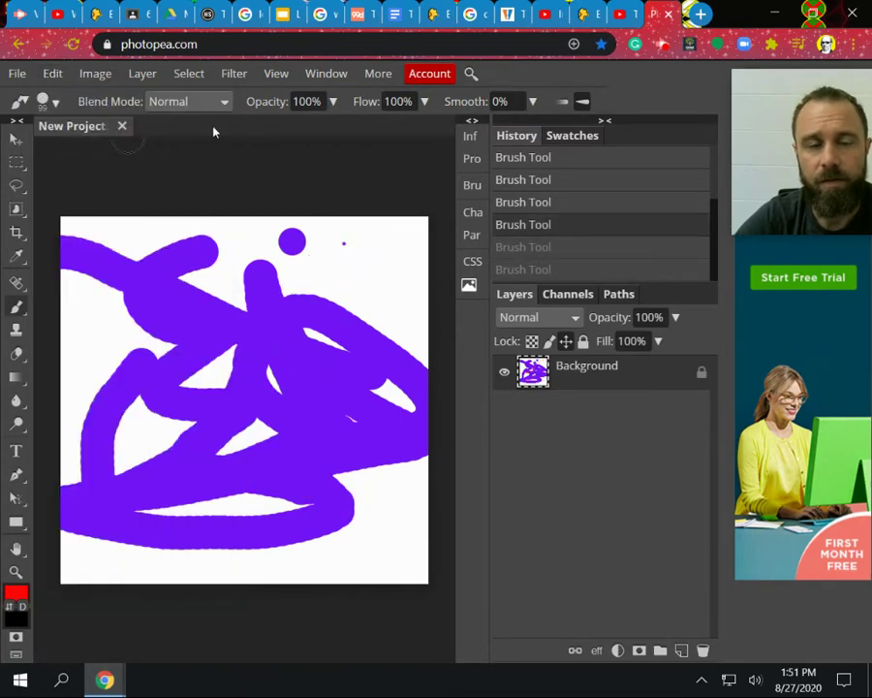
left_click(52, 73)
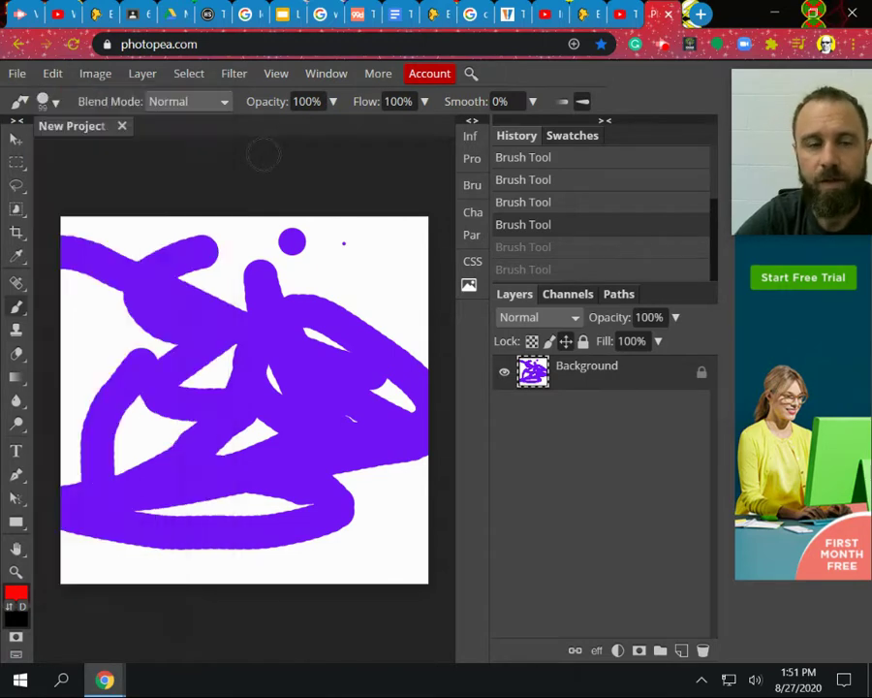
left_click_drag(263, 155, 194, 152)
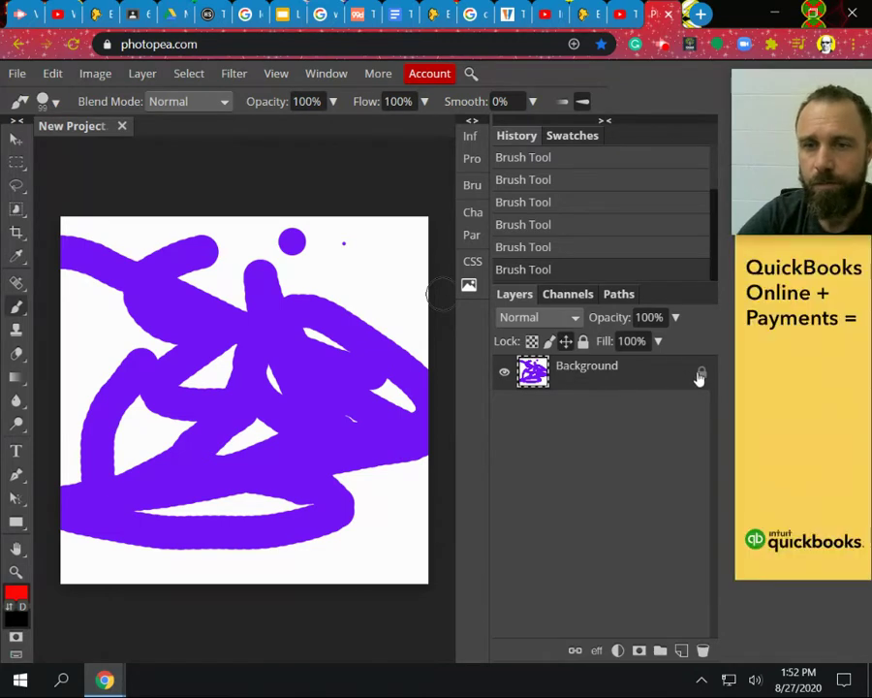
- Unlock the Background layer via its lock icon and close the Layer Style dialog
left_click(704, 380)
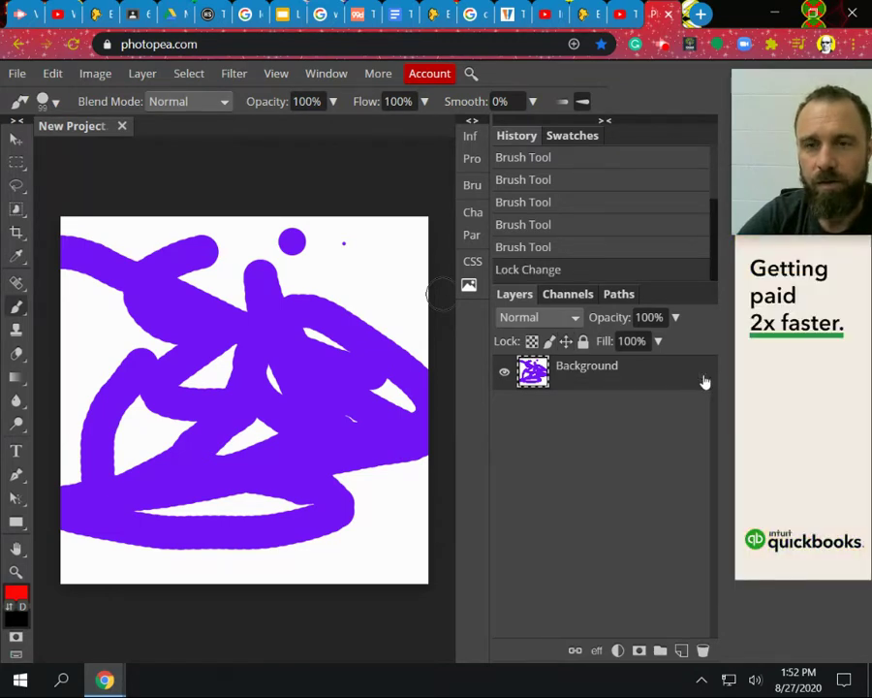
double_click(678, 373)
left_click(658, 203)
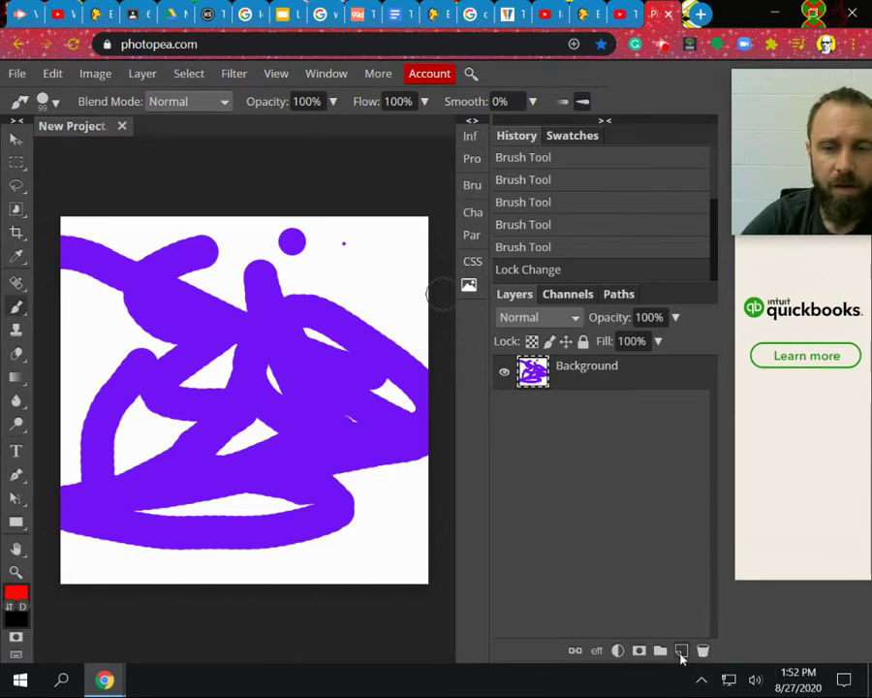
- Add a new empty layer and name it red
left_click(681, 650)
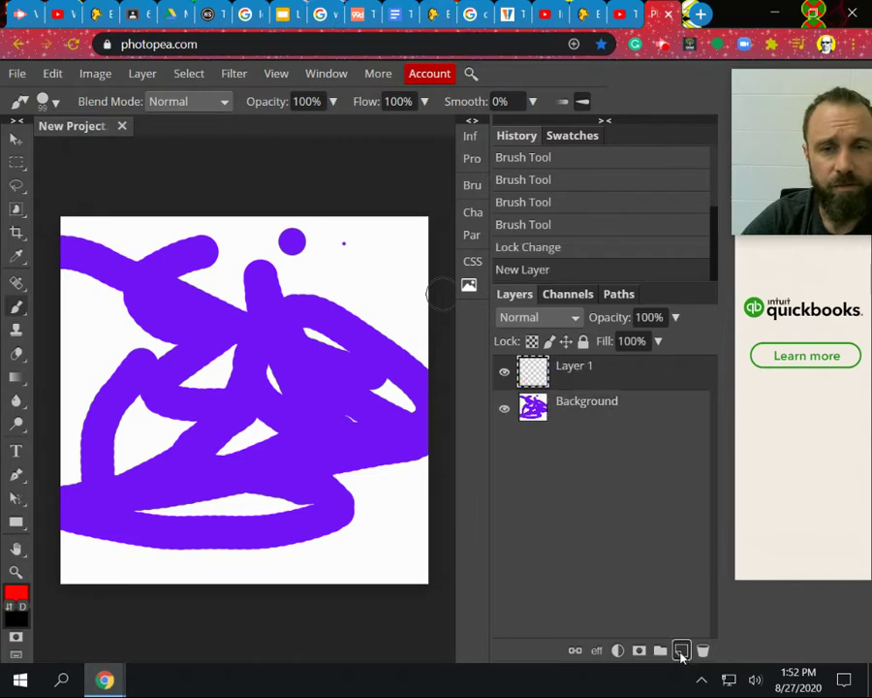
double_click(570, 367)
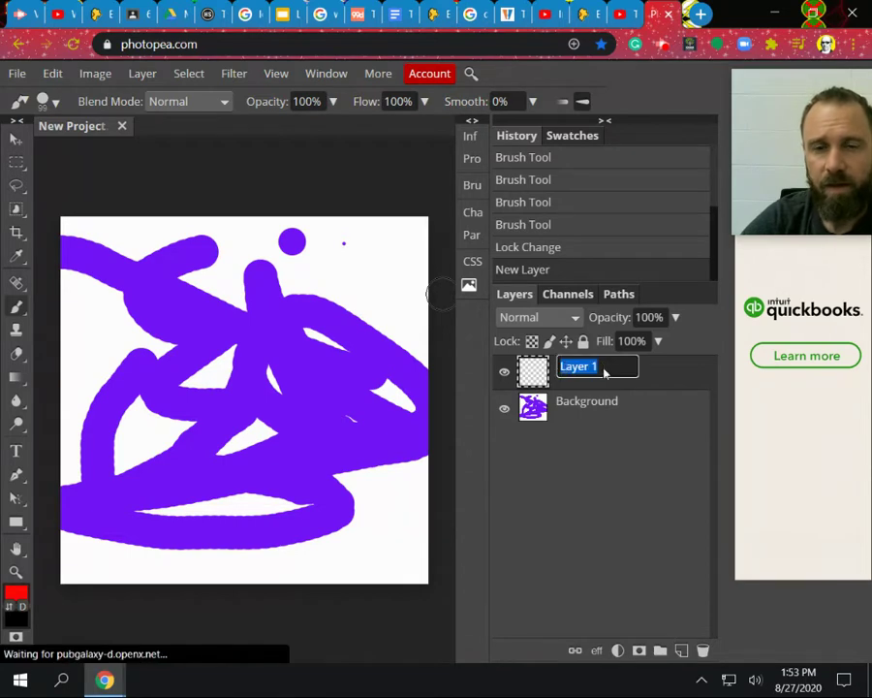
type("new layer")
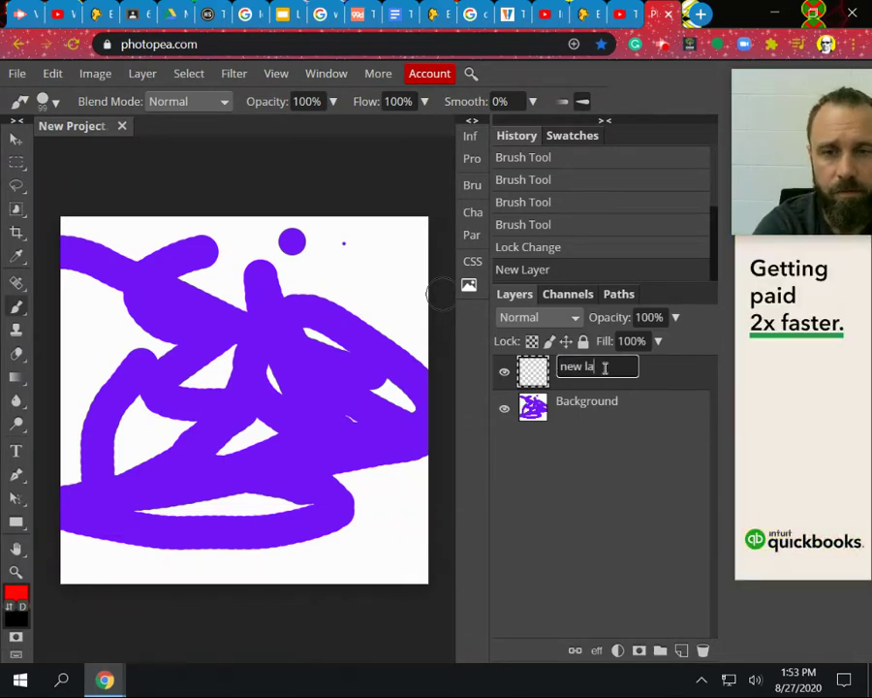
key("BackSpace")
key("BackSpace")
key("BackSpace")
key("BackSpace")
key("BackSpace")
key("BackSpace")
key("BackSpace")
key("BackSpace")
key("BackSpace")
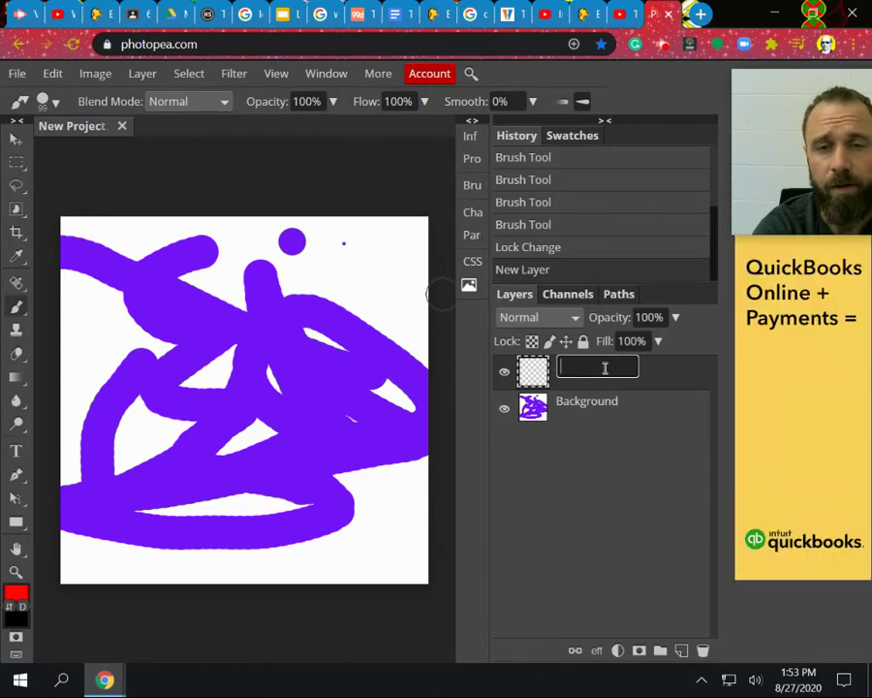
type("red")
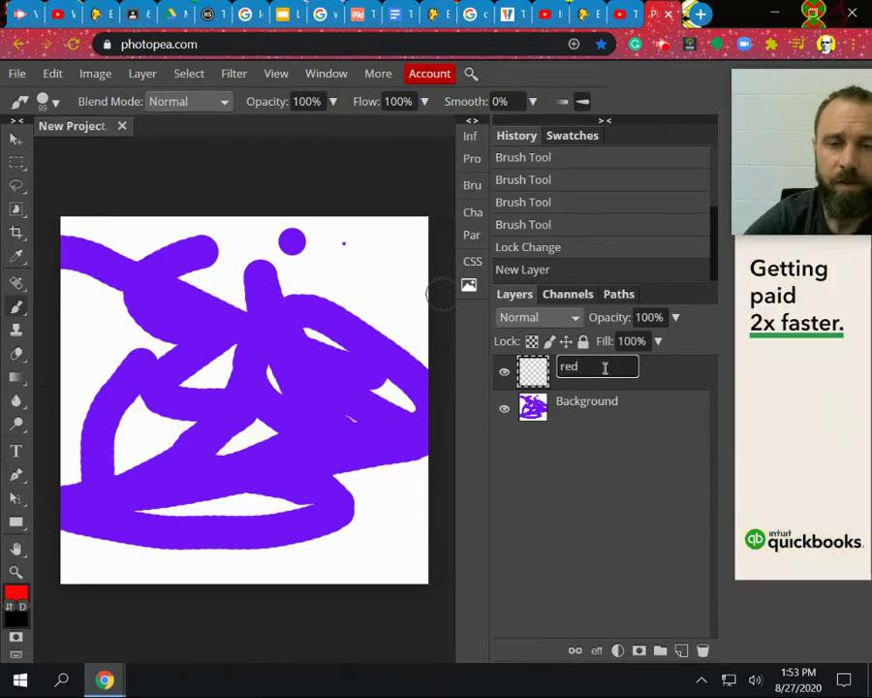
left_click(591, 435)
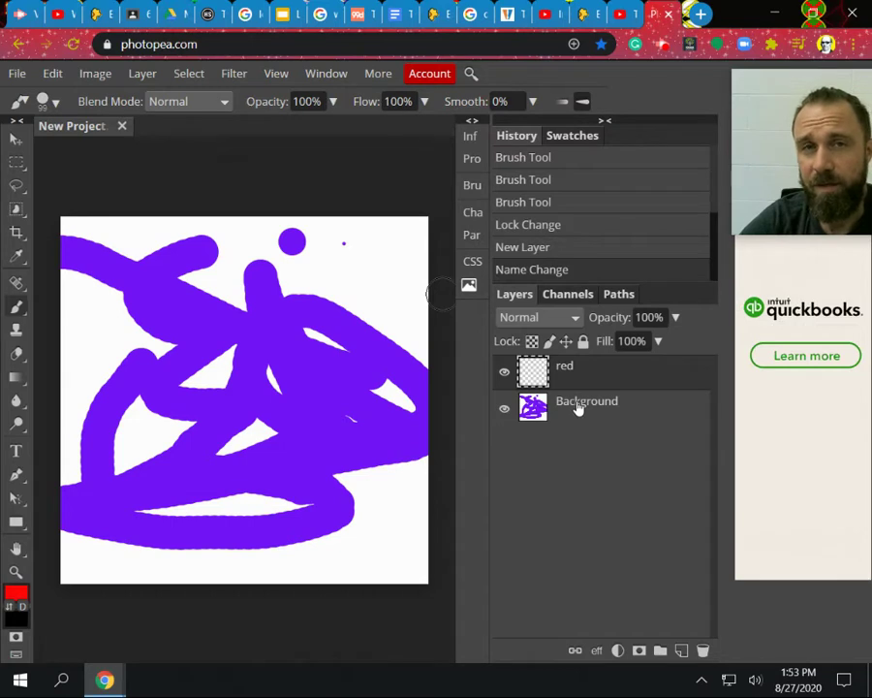
- Rename the Background layer to Purple and make the red layer active
double_click(578, 406)
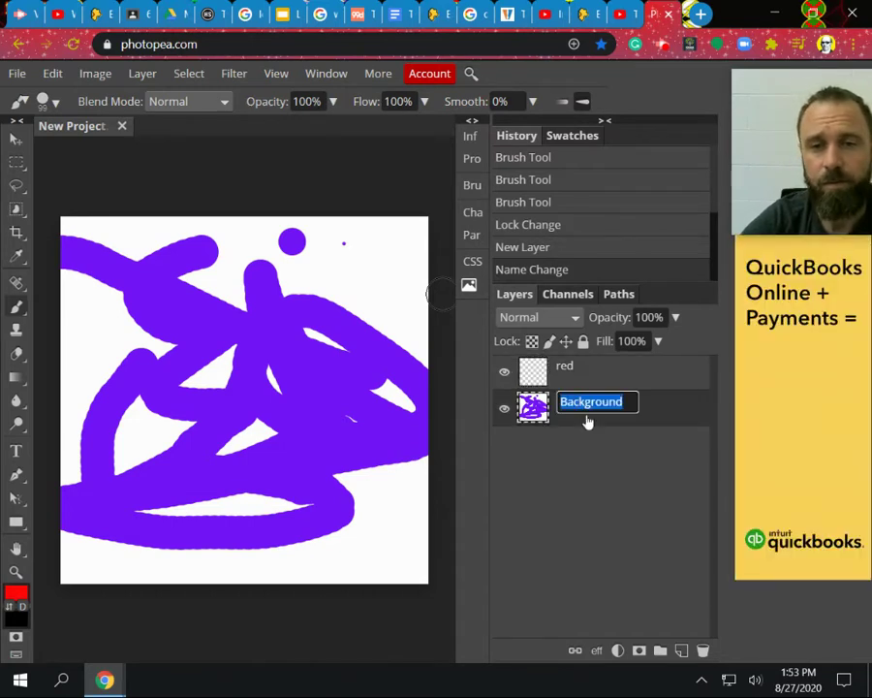
type("Purple")
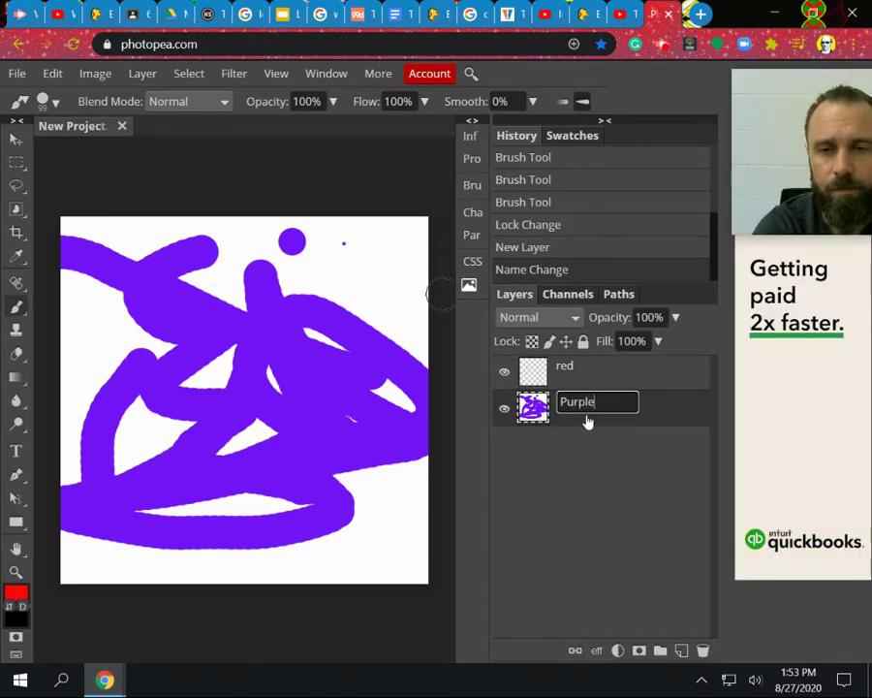
left_click(608, 466)
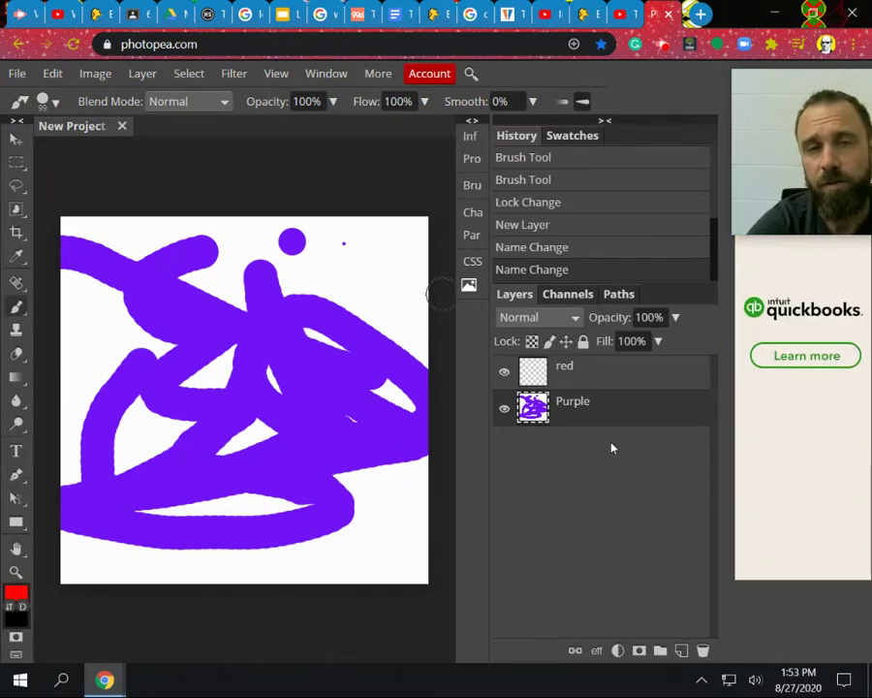
left_click(565, 380)
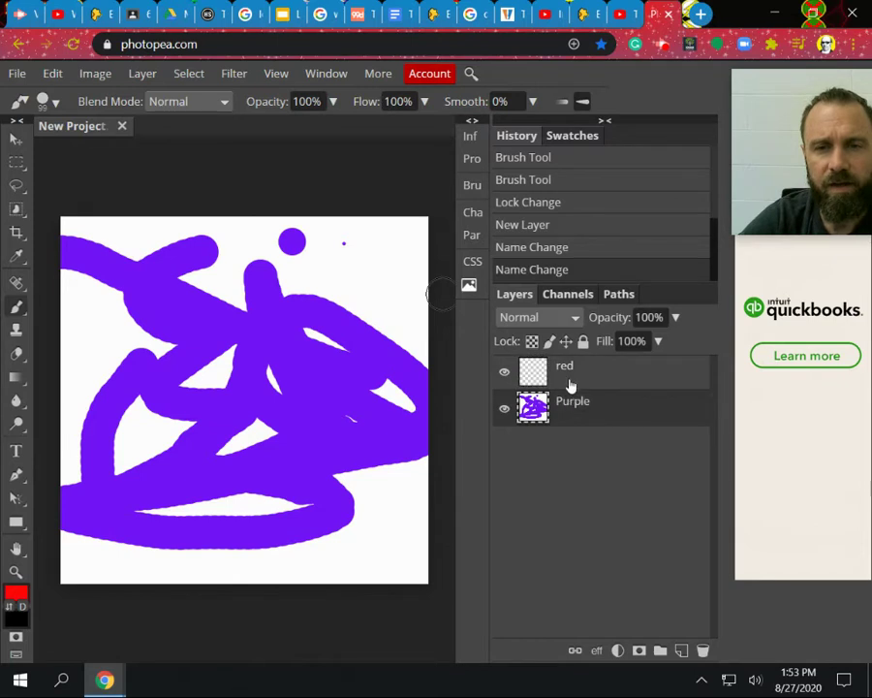
- Paint a red zigzag over the purple strokes on the red layer
left_click(571, 405)
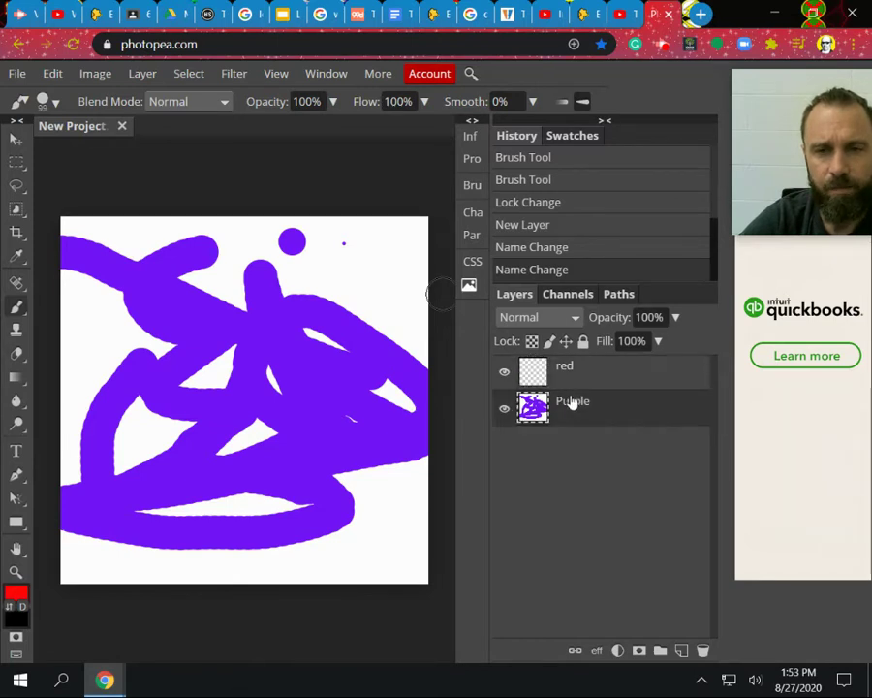
left_click(567, 384)
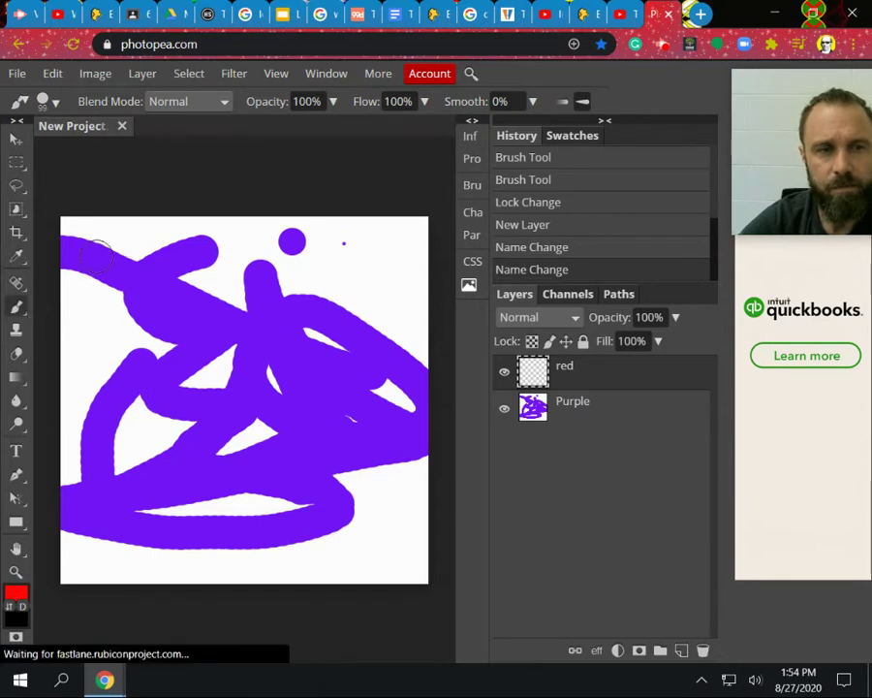
mouse_move(97, 258)
left_mouse_down()
mouse_move(273, 250)
mouse_move(256, 298)
mouse_move(257, 364)
mouse_move(361, 388)
mouse_move(308, 468)
mouse_move(351, 527)
mouse_move(194, 533)
left_mouse_up()
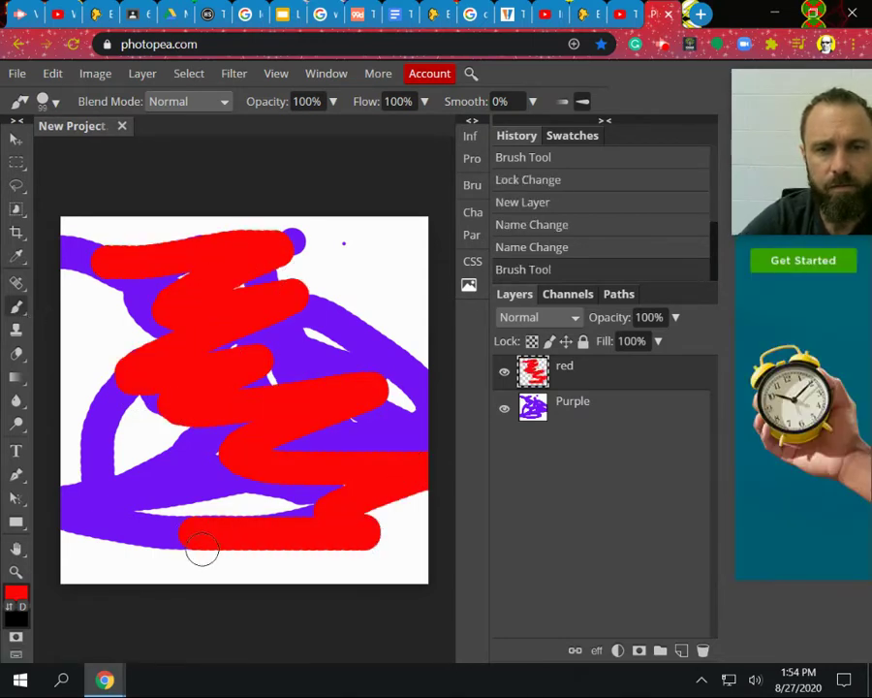
- Toggle the Purple and red layers' visibility off and on, then delete the red layer
left_click(503, 411)
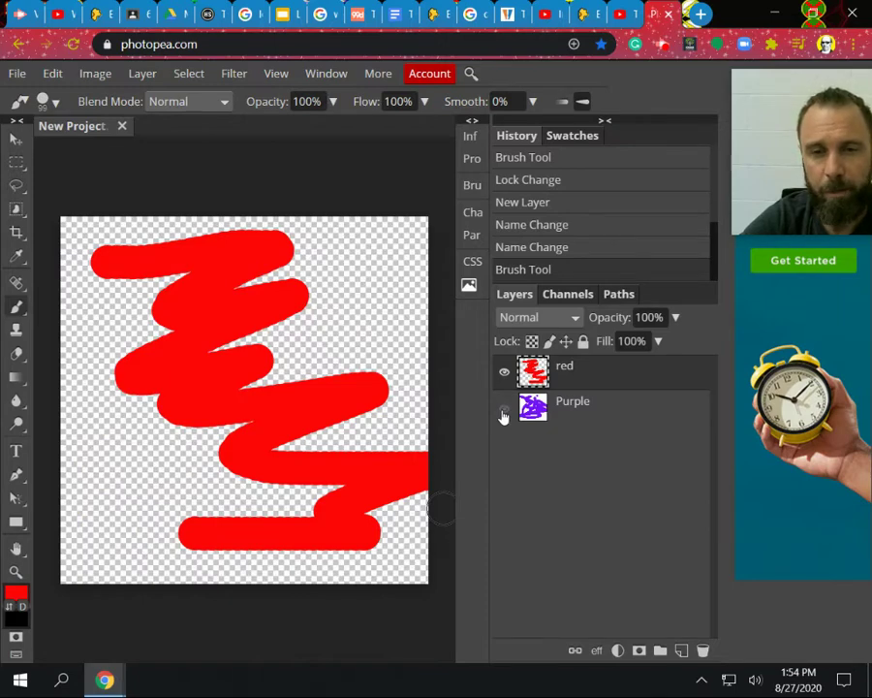
left_click(503, 411)
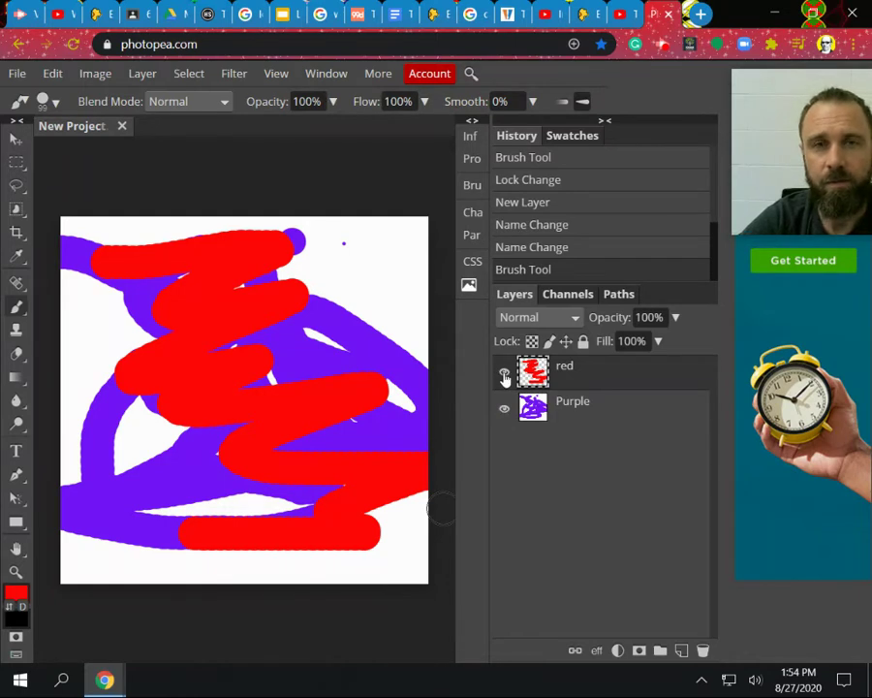
left_click(504, 375)
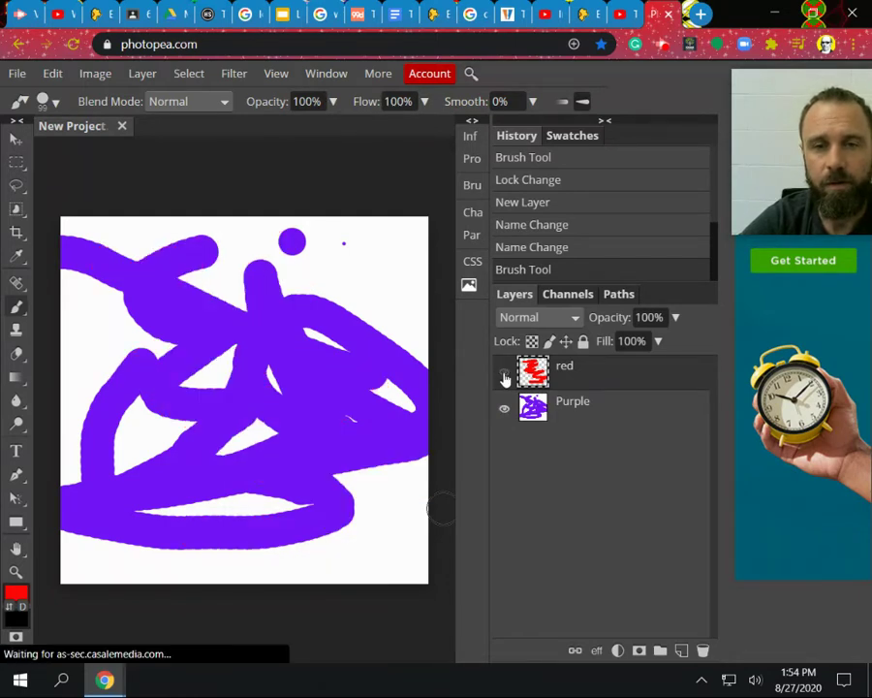
left_click(504, 376)
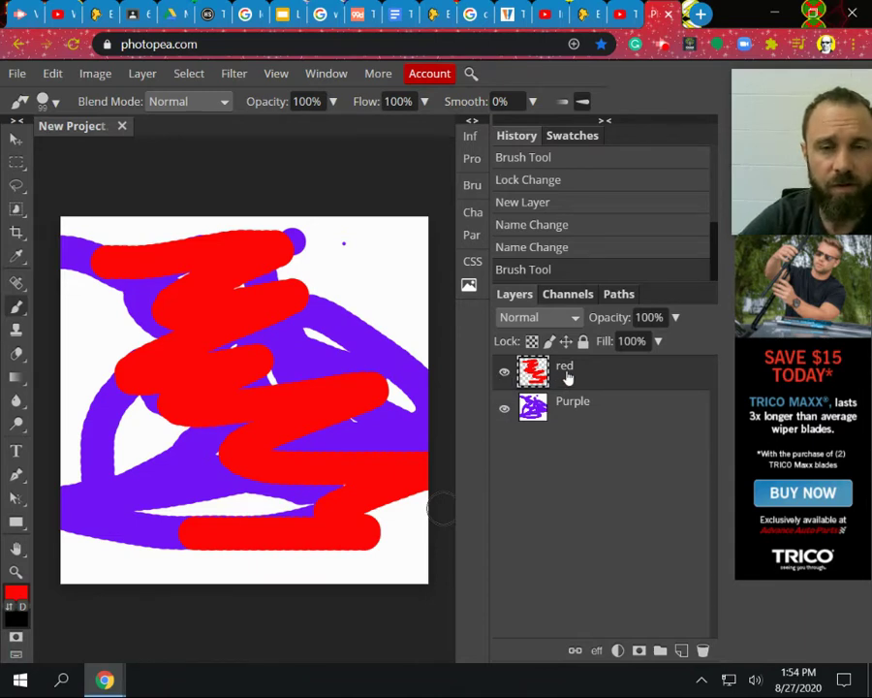
left_click_drag(567, 377, 704, 650)
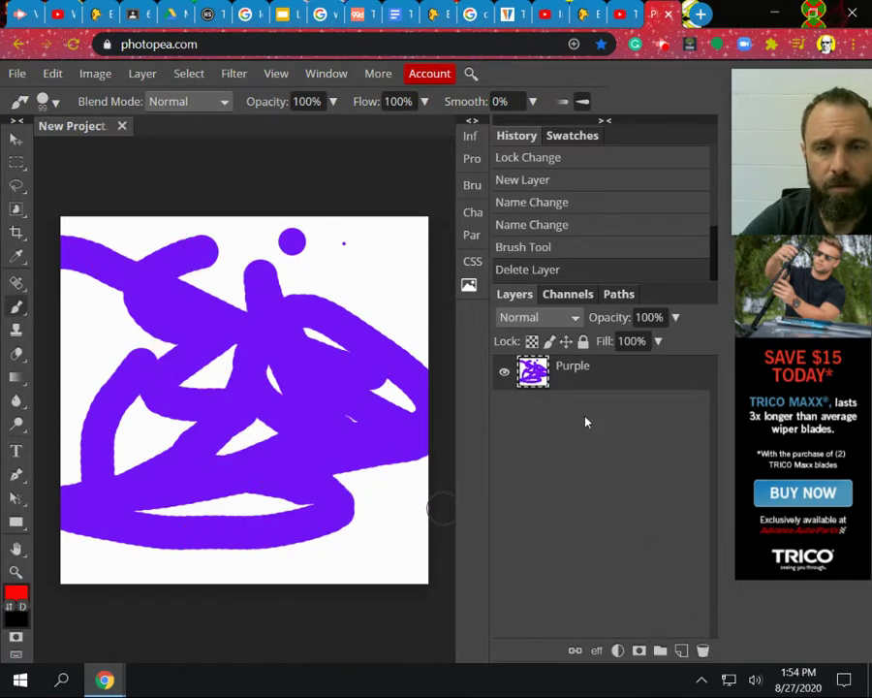
- Undo the red layer's deletion from the Edit menu, restoring its red strokes above Purple
left_click(58, 77)
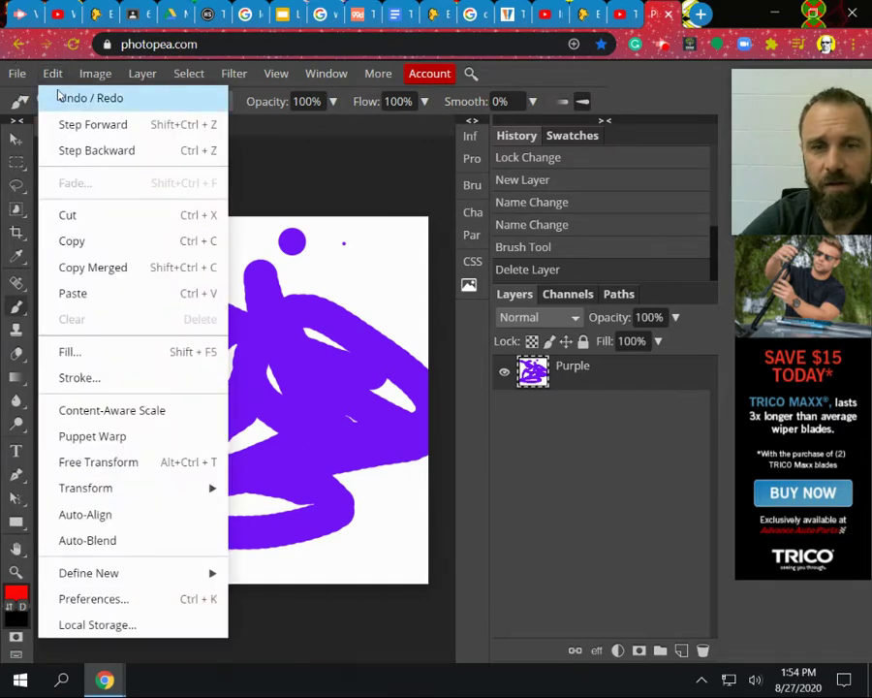
left_click(60, 97)
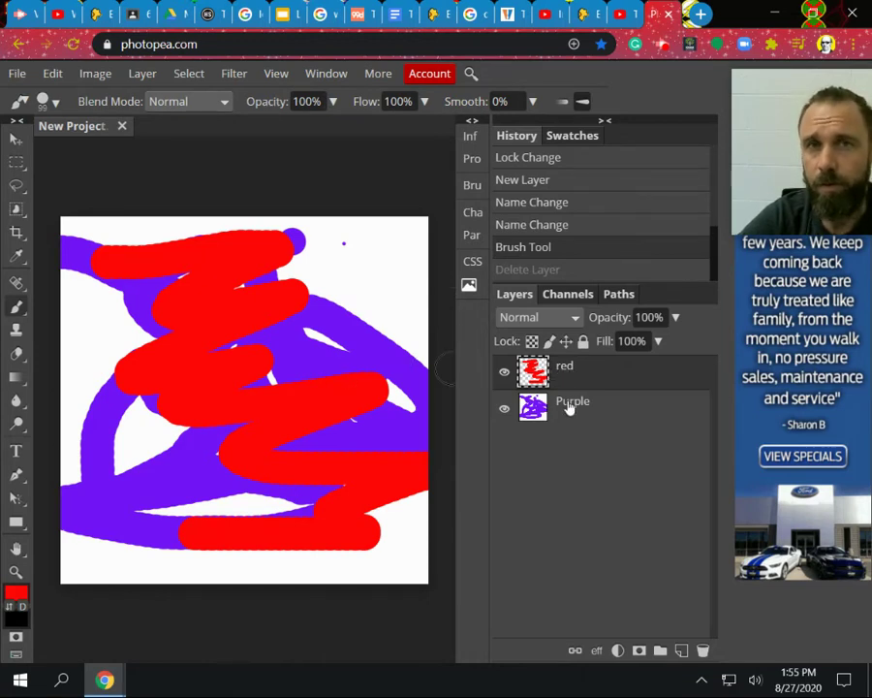
- Drag the red layer below Purple so the purple layer covers the red zigzag
left_click_drag(568, 375, 564, 433)
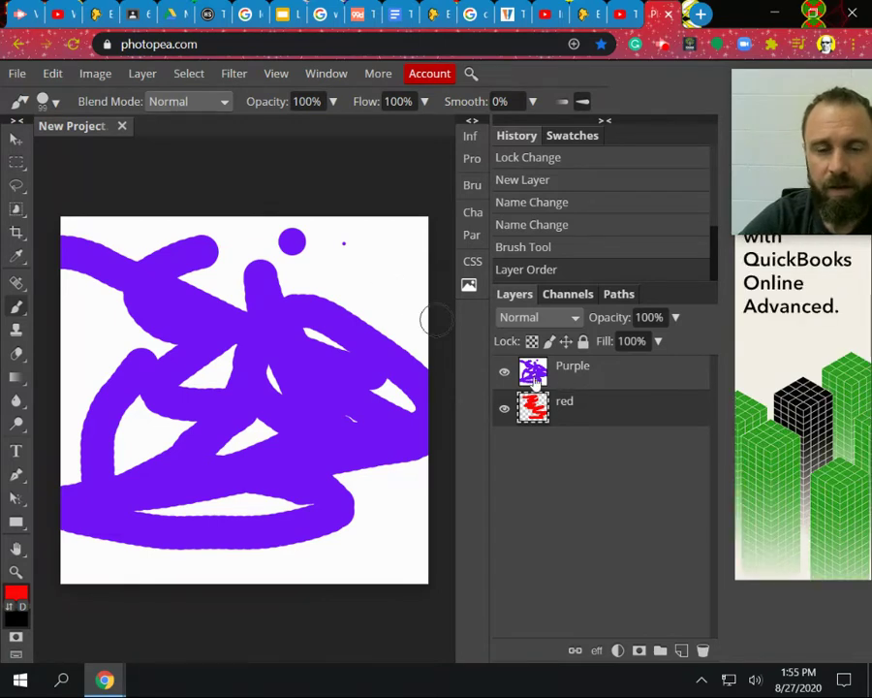
- Choose the regular Eraser on the Purple layer and enlarge it to 343 px
left_click(16, 355)
right_click(17, 356)
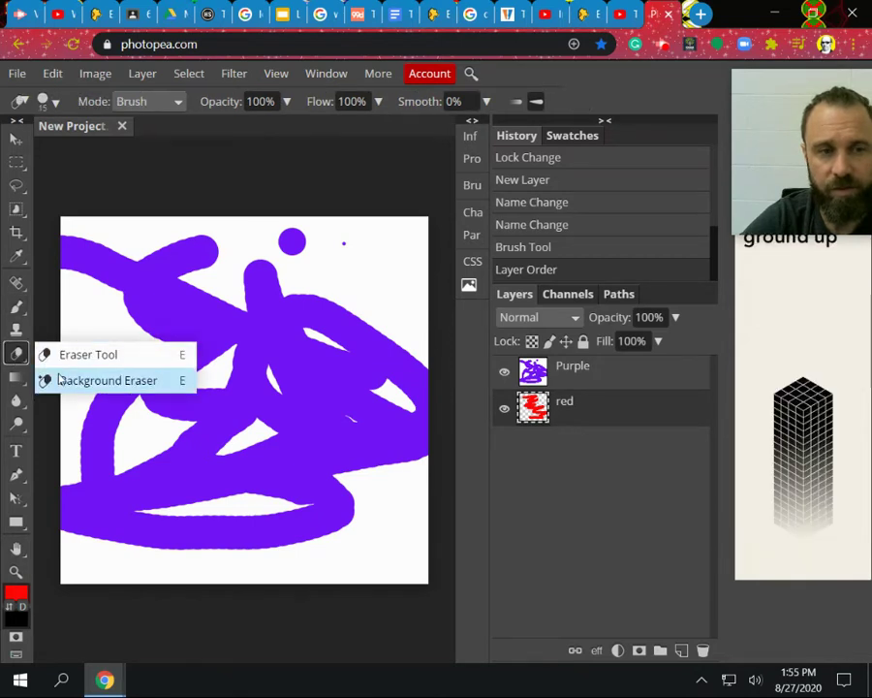
left_click(60, 357)
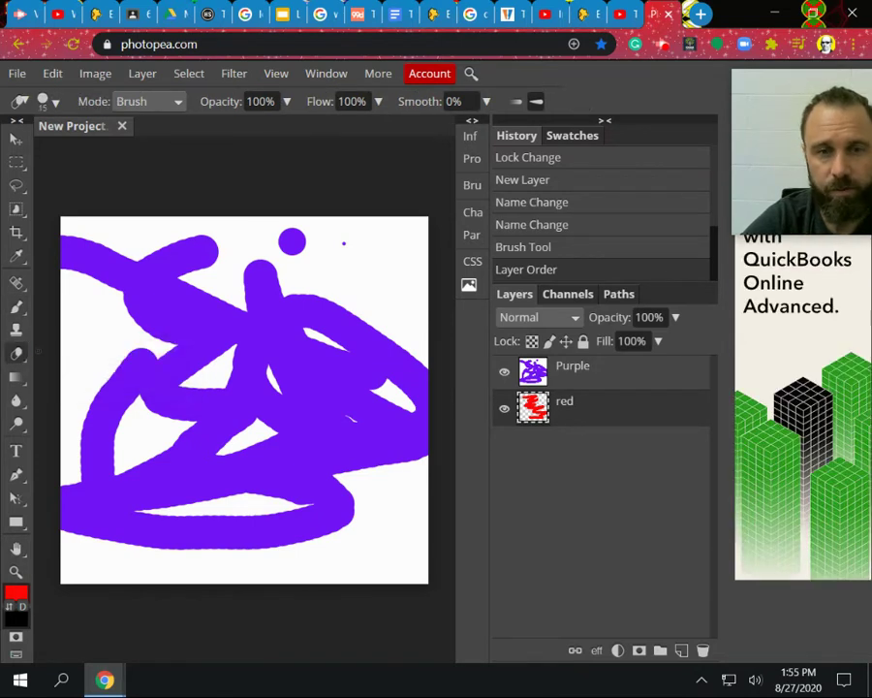
left_click(576, 385)
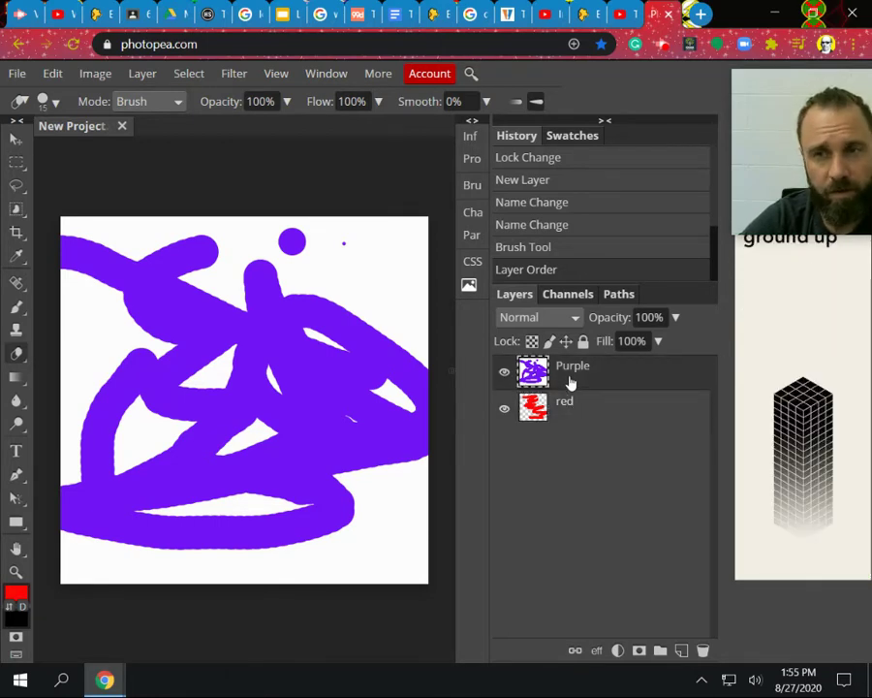
left_click(47, 101)
left_click_drag(110, 150, 117, 150)
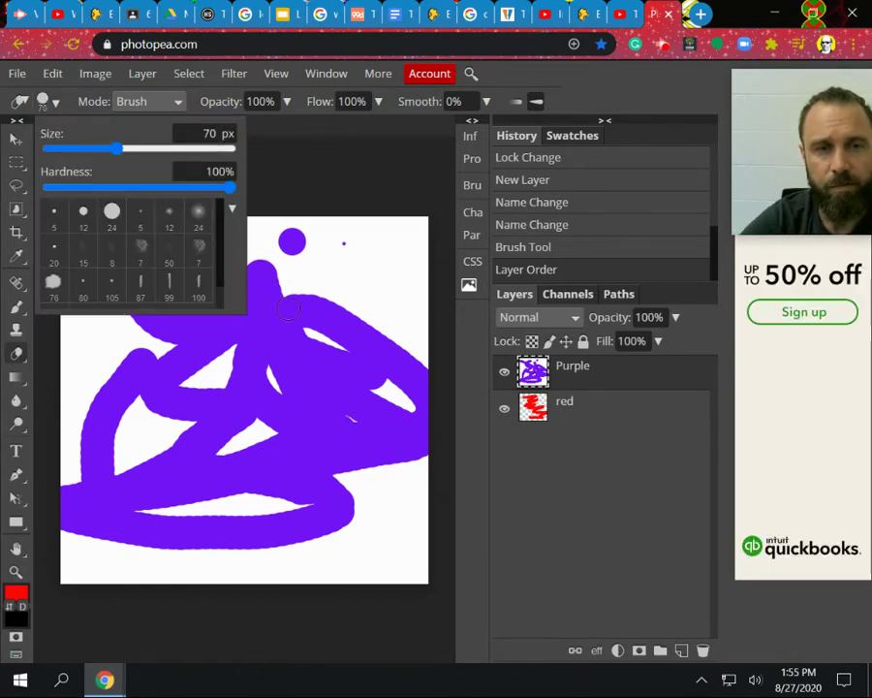
left_click(171, 148)
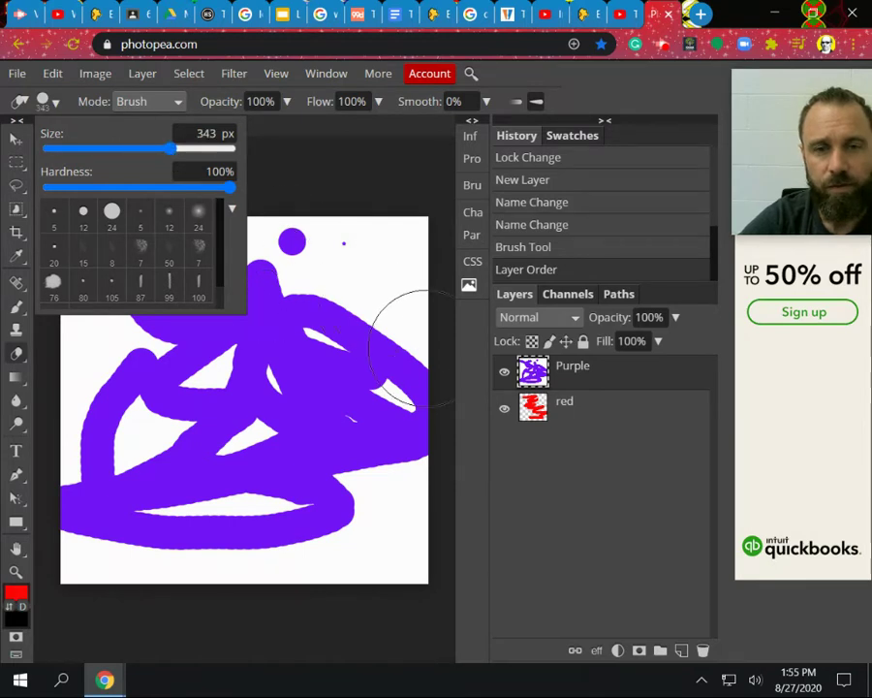
- Erase all purple strokes from the Purple layer and hide the red layer
mouse_move(419, 345)
left_mouse_down()
mouse_move(328, 355)
mouse_move(127, 443)
mouse_move(82, 436)
left_mouse_up()
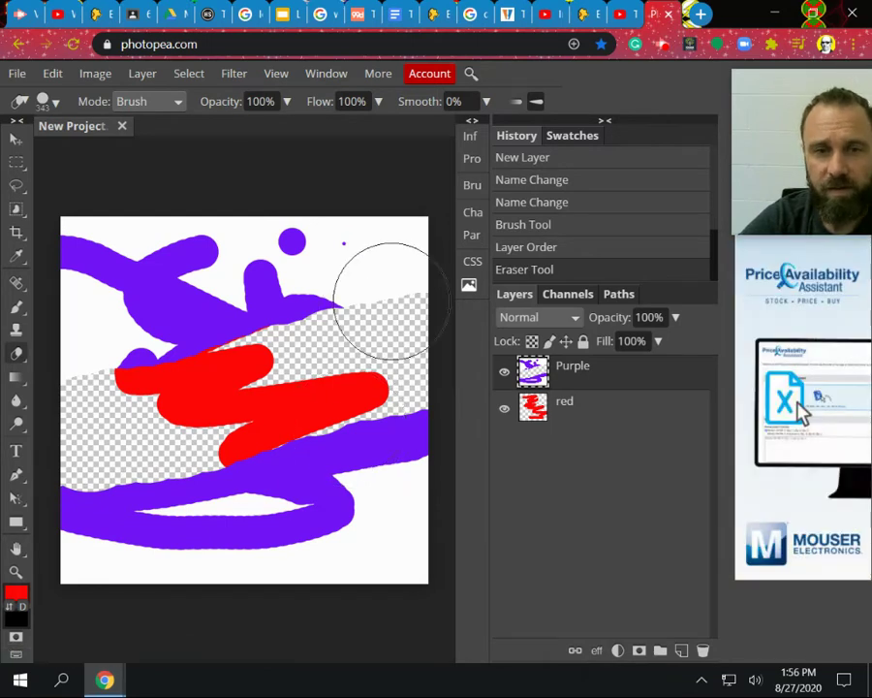
mouse_move(390, 301)
left_mouse_down()
mouse_move(83, 351)
mouse_move(121, 269)
mouse_move(311, 221)
mouse_move(443, 302)
mouse_move(366, 541)
mouse_move(380, 565)
mouse_move(107, 535)
mouse_move(235, 463)
mouse_move(91, 494)
left_mouse_up()
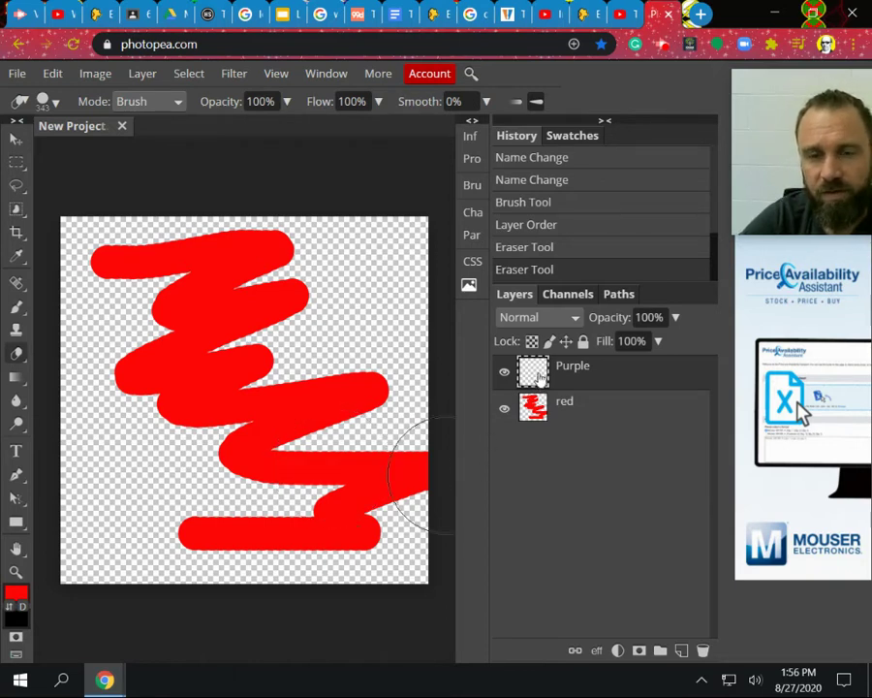
left_click(504, 408)
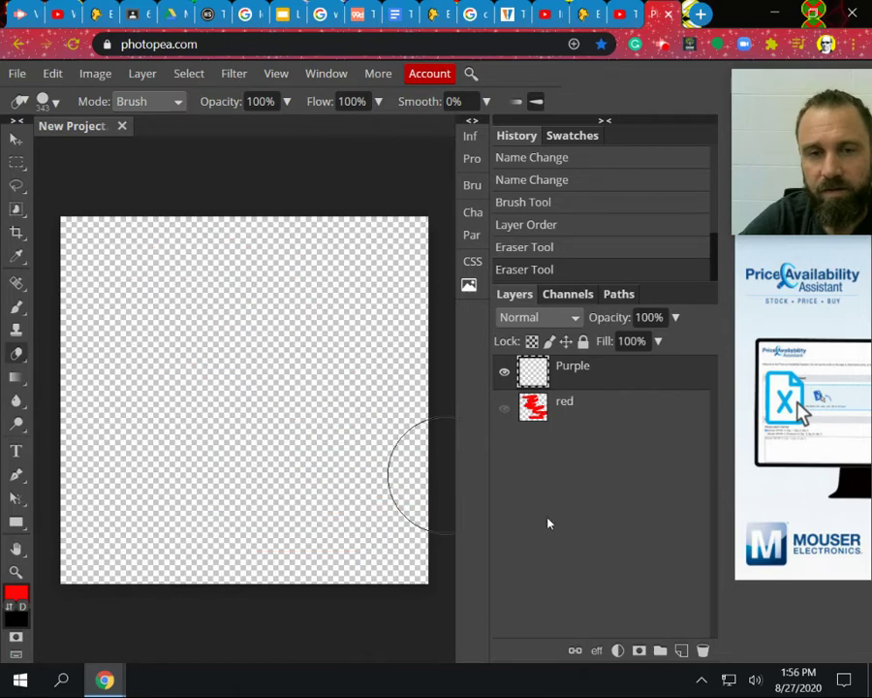
left_click(16, 306)
- Paint large purple strokes on the empty Purple layer, then make the red layer visible again
left_click(13, 595)
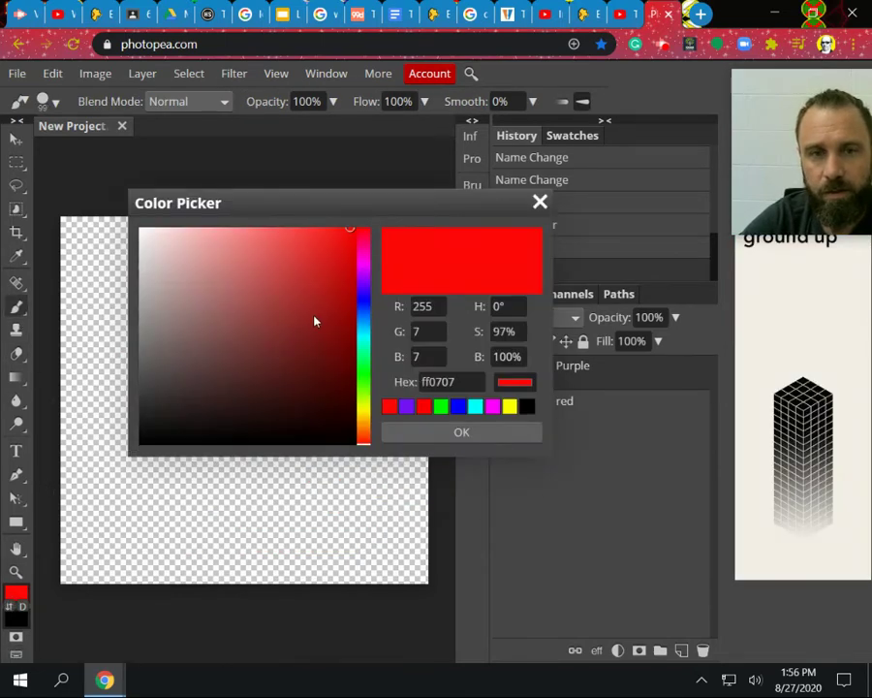
left_click(406, 406)
key("Return")
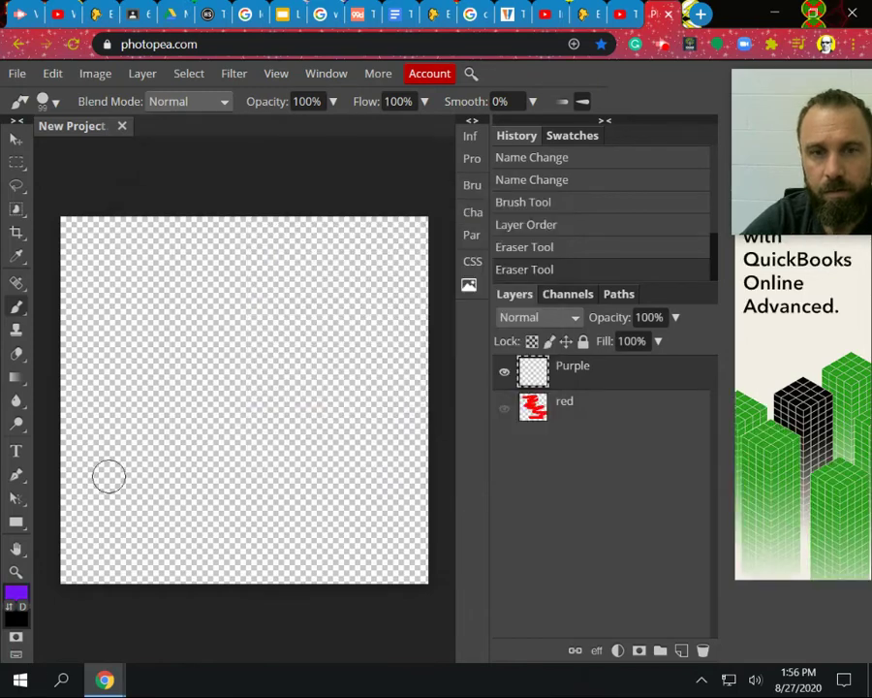
mouse_move(126, 257)
left_mouse_down()
mouse_move(268, 291)
mouse_move(261, 368)
mouse_move(304, 437)
mouse_move(326, 271)
mouse_move(327, 448)
mouse_move(13, 530)
mouse_move(199, 557)
left_mouse_up()
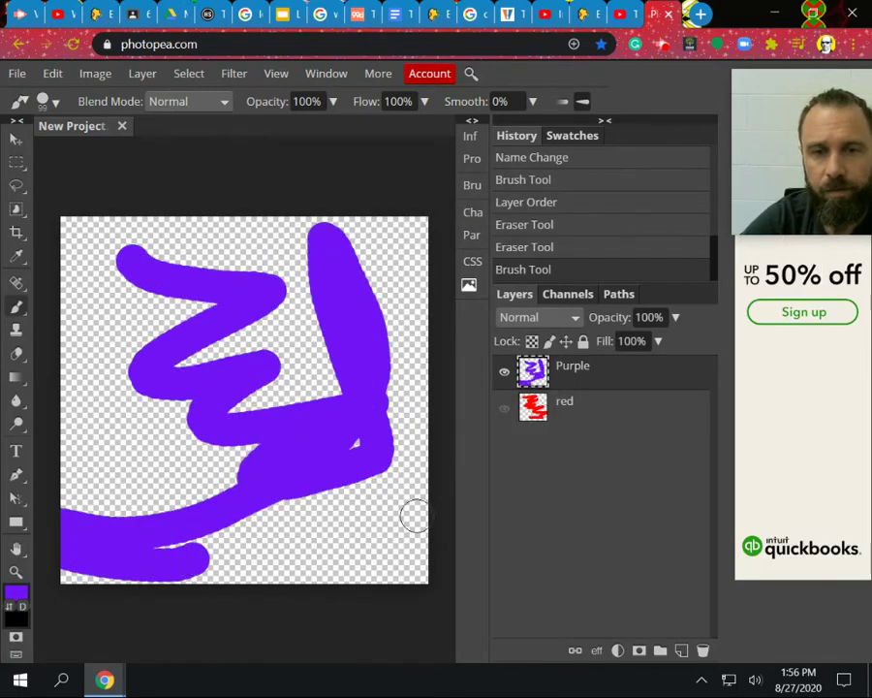
left_click(504, 412)
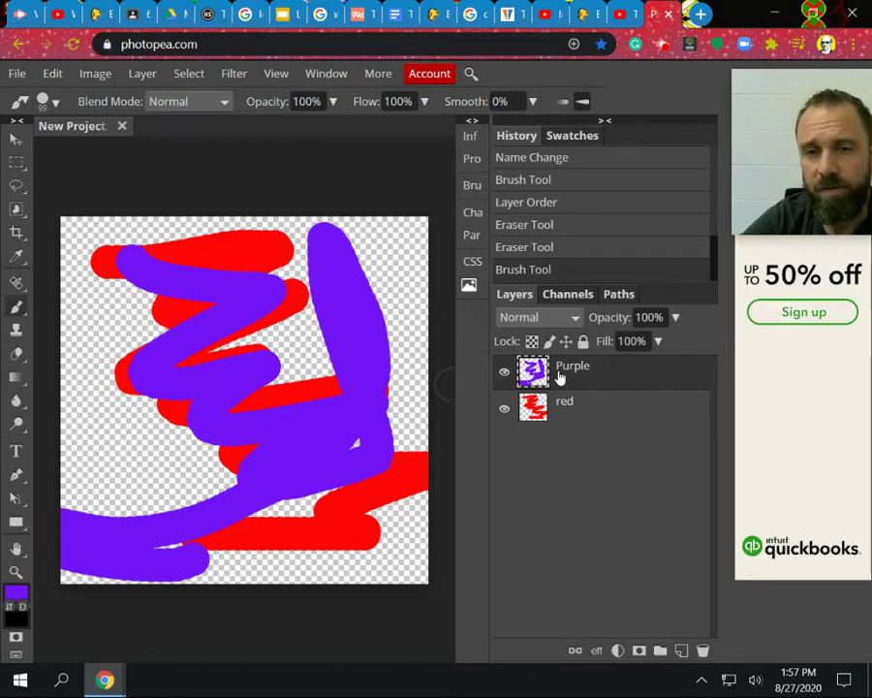
- Duplicate Purple as Purple copy, move red above the original Purple, and select Purple
left_click_drag(561, 380, 681, 650)
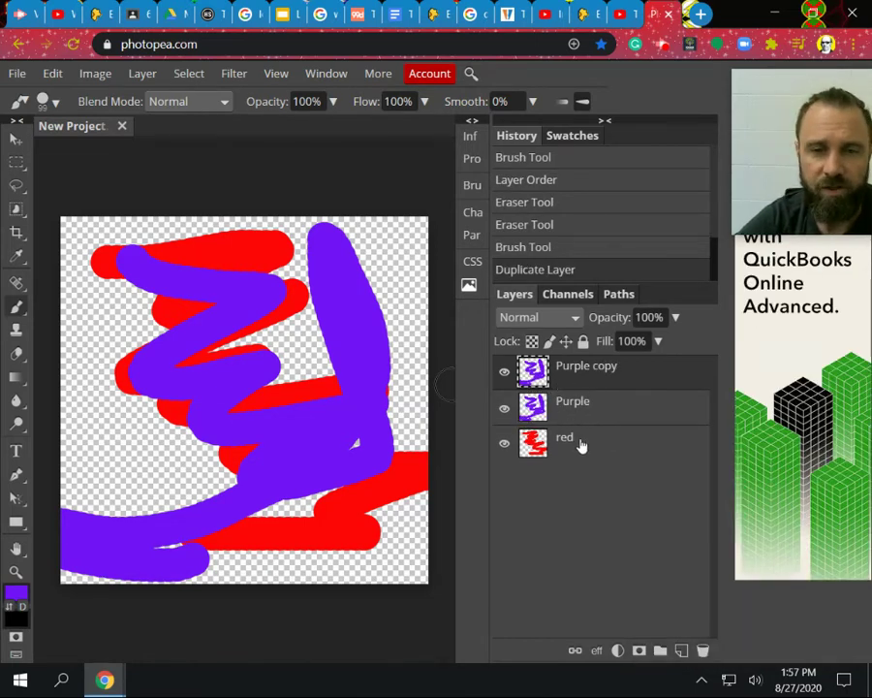
left_click_drag(579, 445, 578, 404)
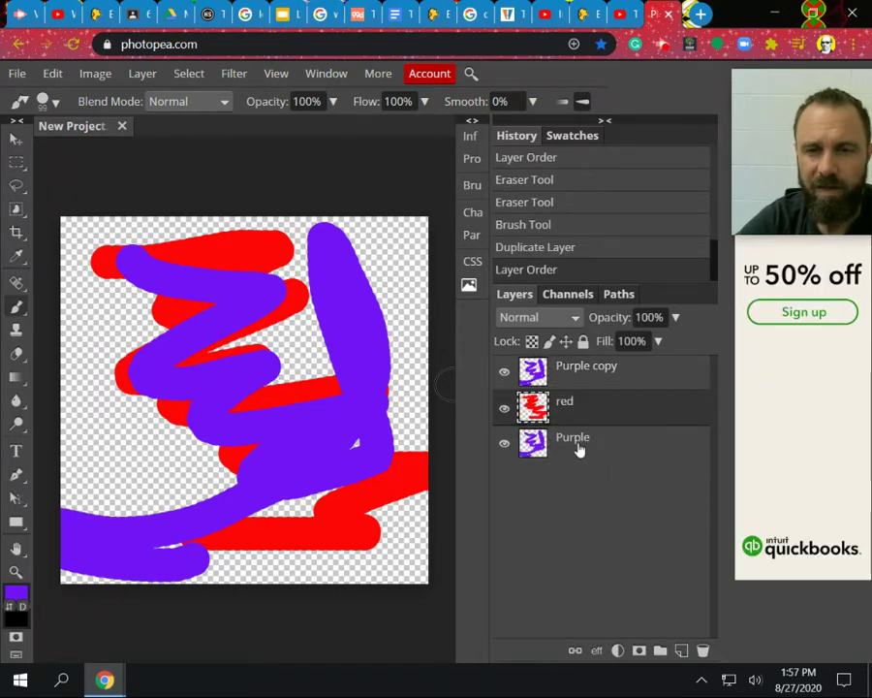
left_click(578, 448)
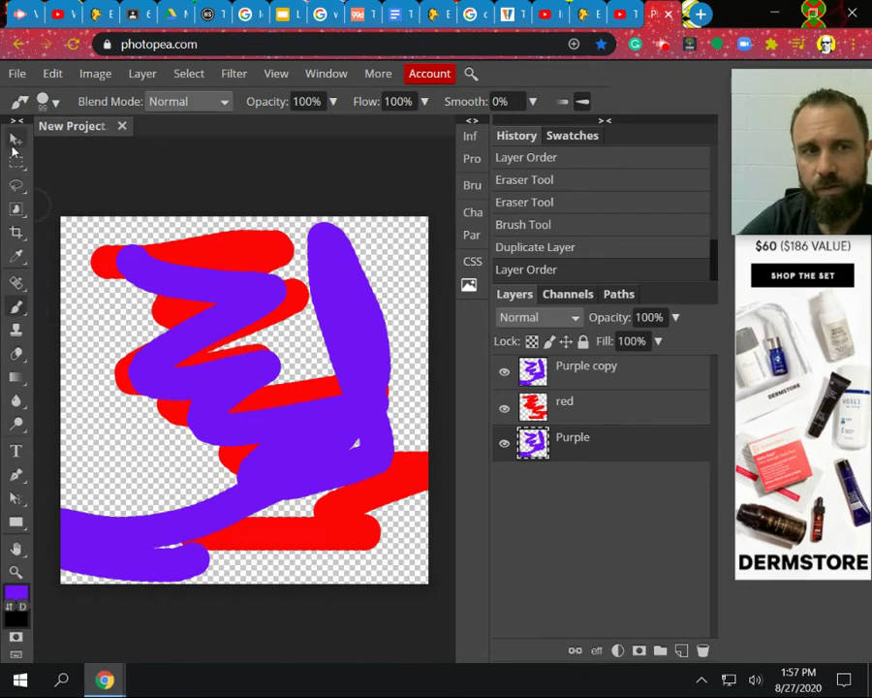
left_click(17, 142)
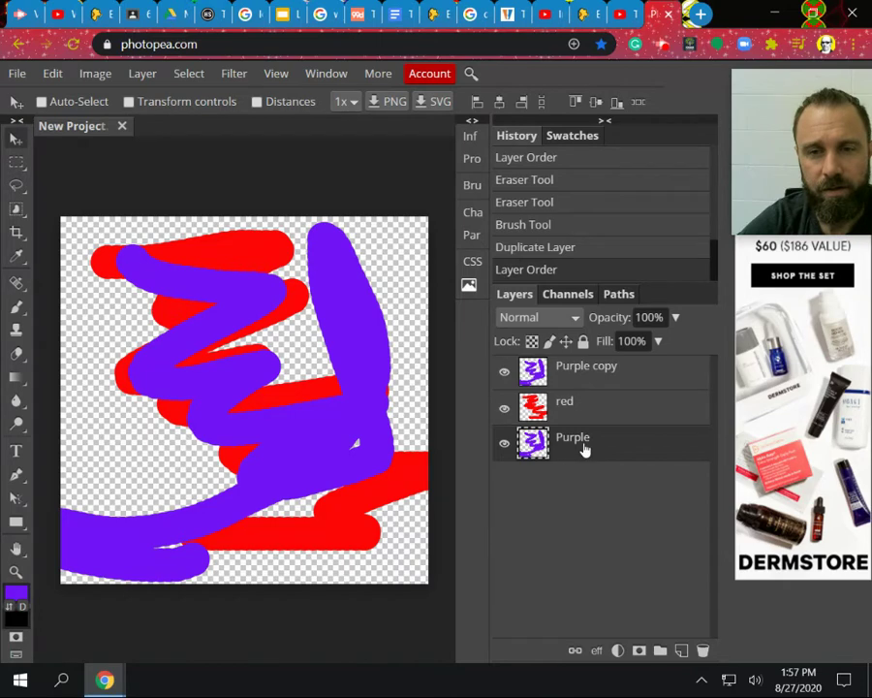
- Shift Purple copy's strokes toward the left edge, show red and Purple, then delete Purple copy
left_click(574, 370)
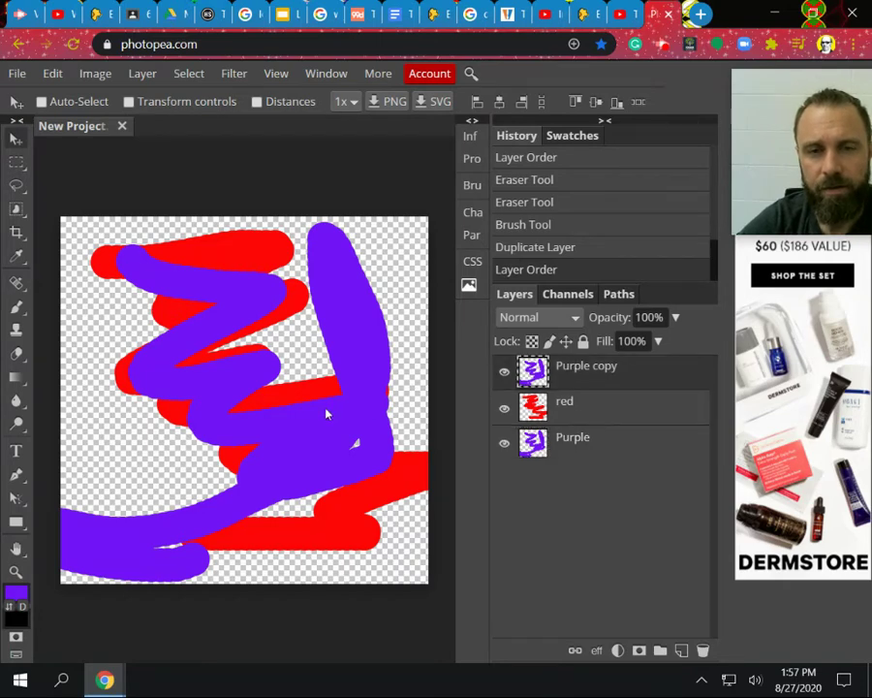
mouse_move(298, 414)
left_mouse_down()
mouse_move(307, 393)
mouse_move(327, 395)
mouse_move(349, 424)
mouse_move(355, 462)
mouse_move(281, 531)
mouse_move(171, 529)
mouse_move(233, 437)
mouse_move(286, 417)
mouse_move(297, 356)
mouse_move(318, 420)
left_mouse_up()
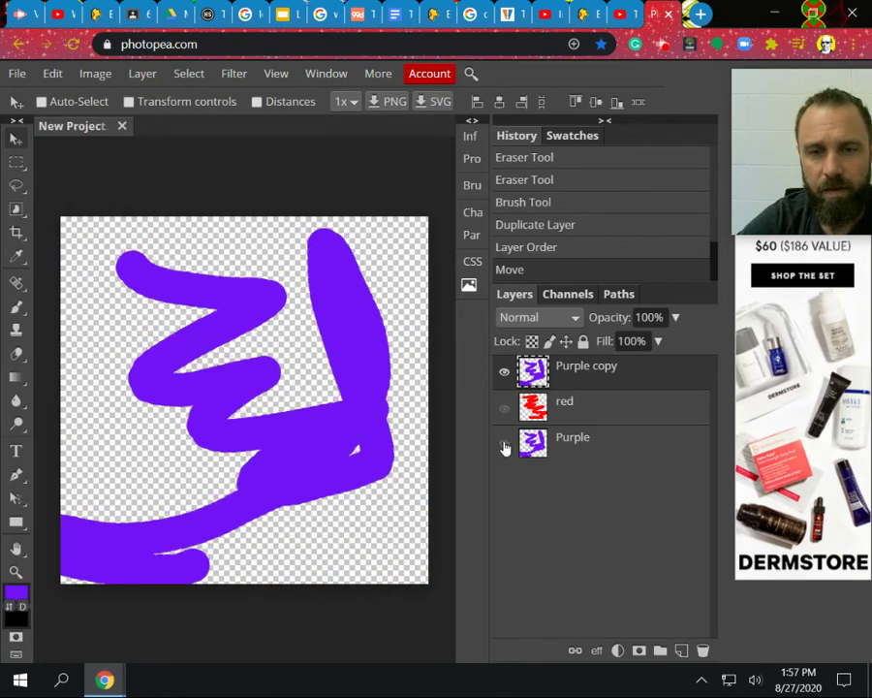
mouse_move(313, 410)
left_mouse_down()
mouse_move(325, 453)
mouse_move(271, 386)
mouse_move(364, 401)
mouse_move(325, 436)
mouse_move(332, 382)
mouse_move(299, 407)
mouse_move(311, 393)
mouse_move(141, 440)
left_mouse_up()
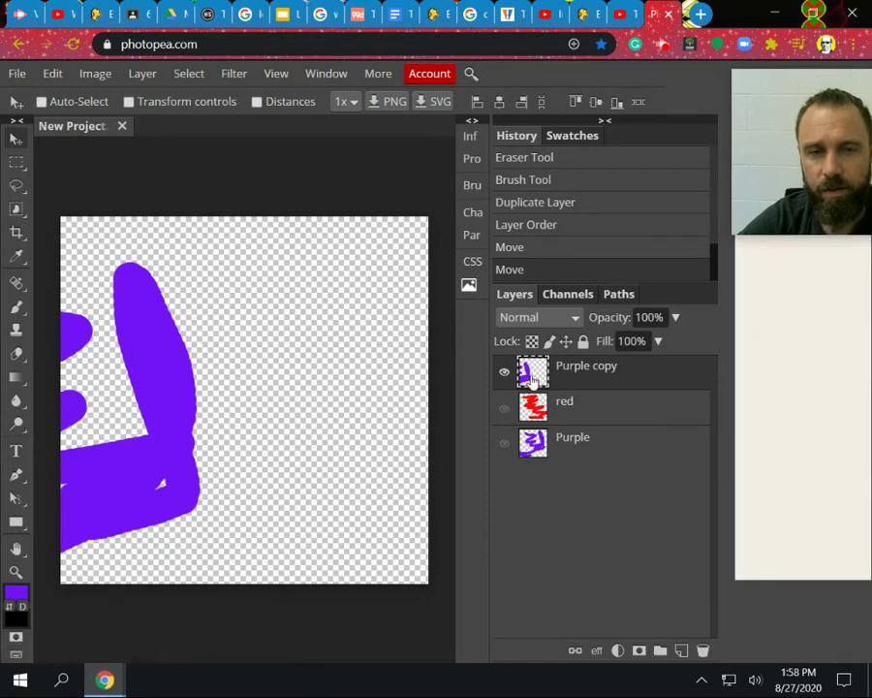
left_click(504, 408)
left_click(504, 443)
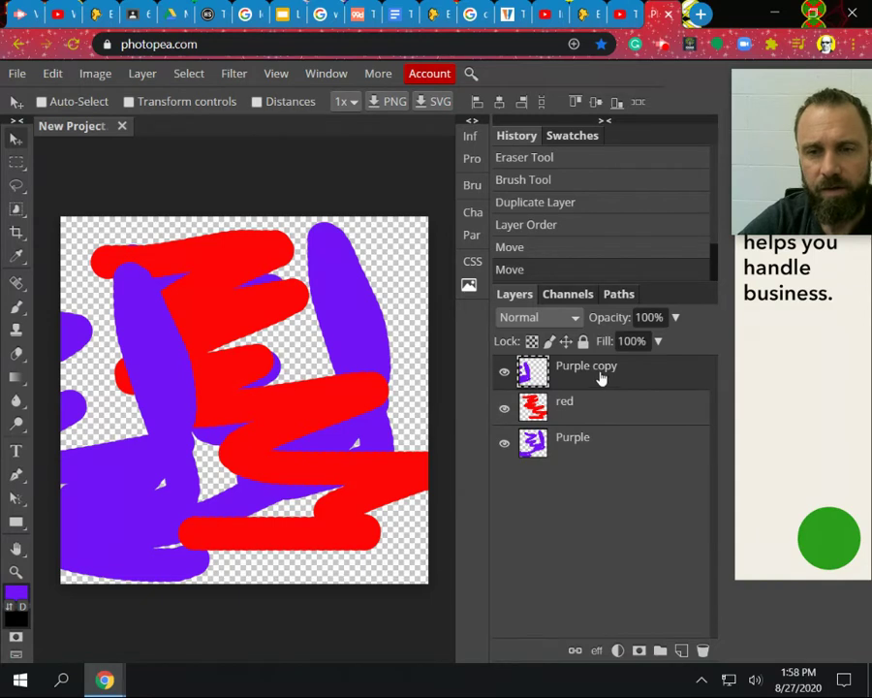
left_click_drag(599, 374, 702, 649)
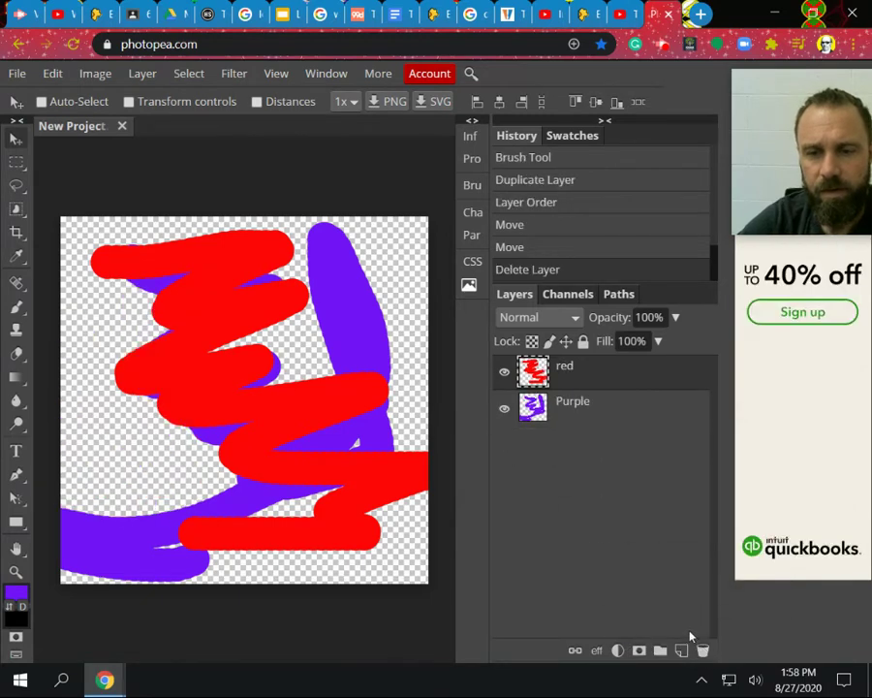
- Add Layer 1 above red, set the colour to full-strength yellow, and paint thick yellow zigzags
left_click(682, 650)
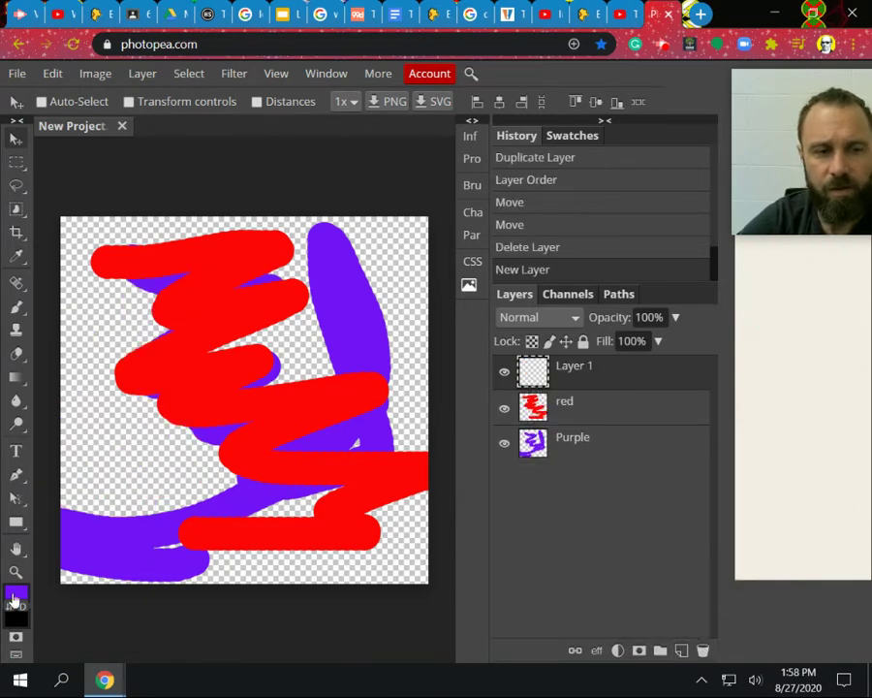
left_click(16, 591)
left_click_drag(363, 385, 364, 409)
left_click(355, 228)
left_click(461, 431)
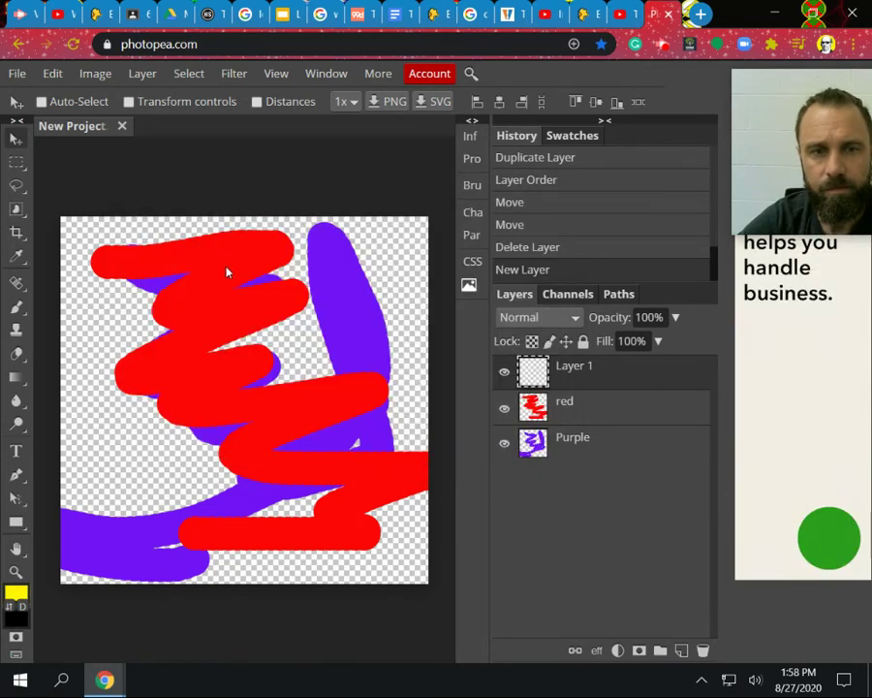
left_click_drag(159, 187, 208, 211)
left_click(16, 306)
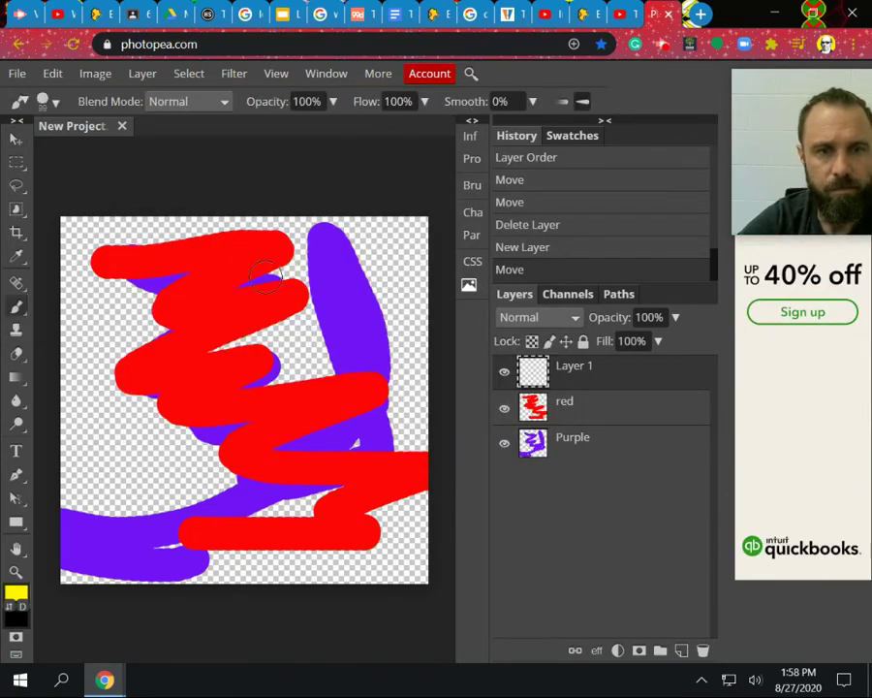
mouse_move(291, 320)
left_mouse_down()
mouse_move(100, 391)
mouse_move(432, 502)
left_mouse_up()
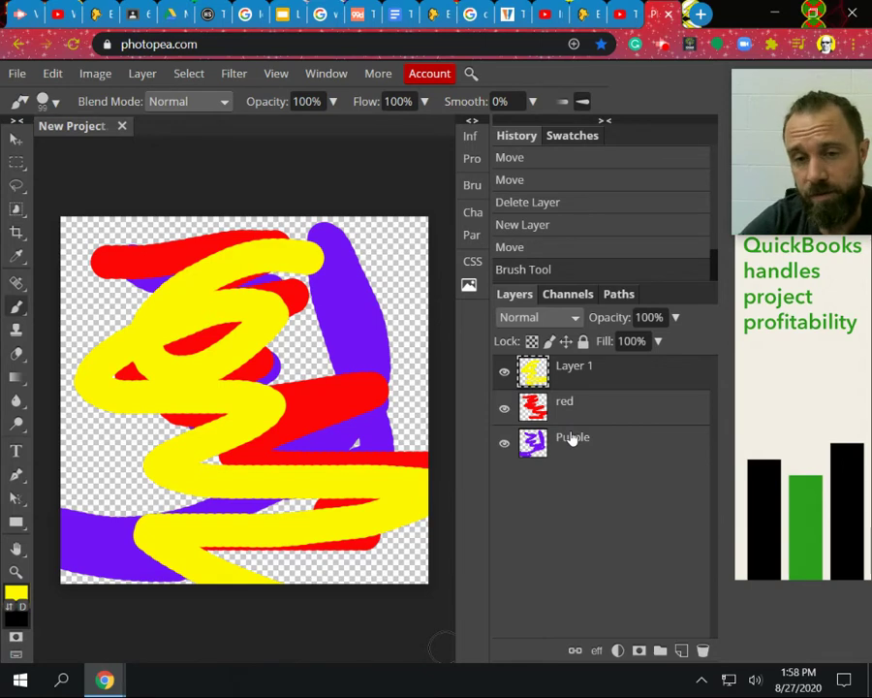
left_click(504, 373)
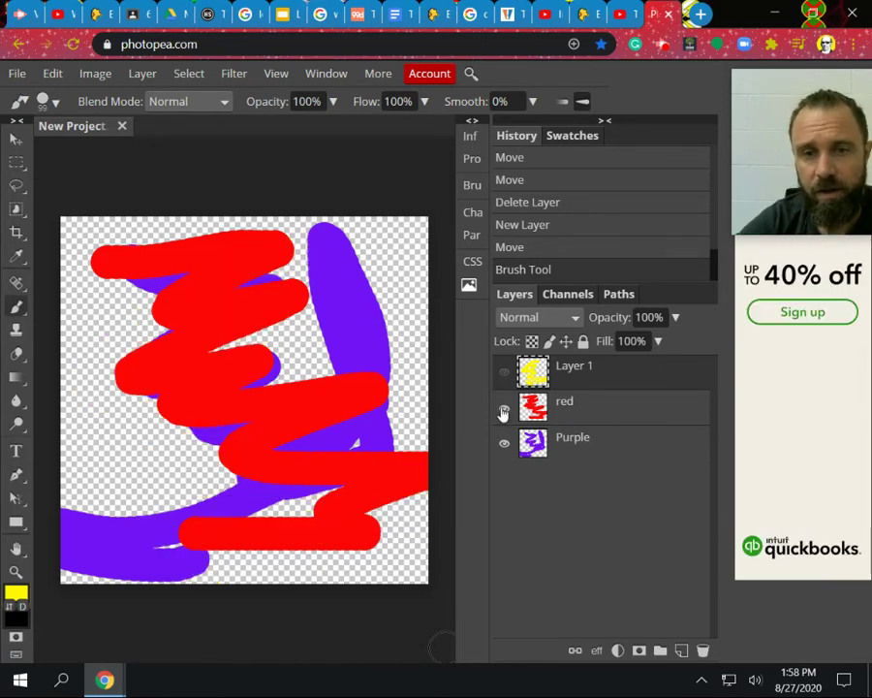
left_click(504, 408)
left_click(503, 444)
left_click(504, 371)
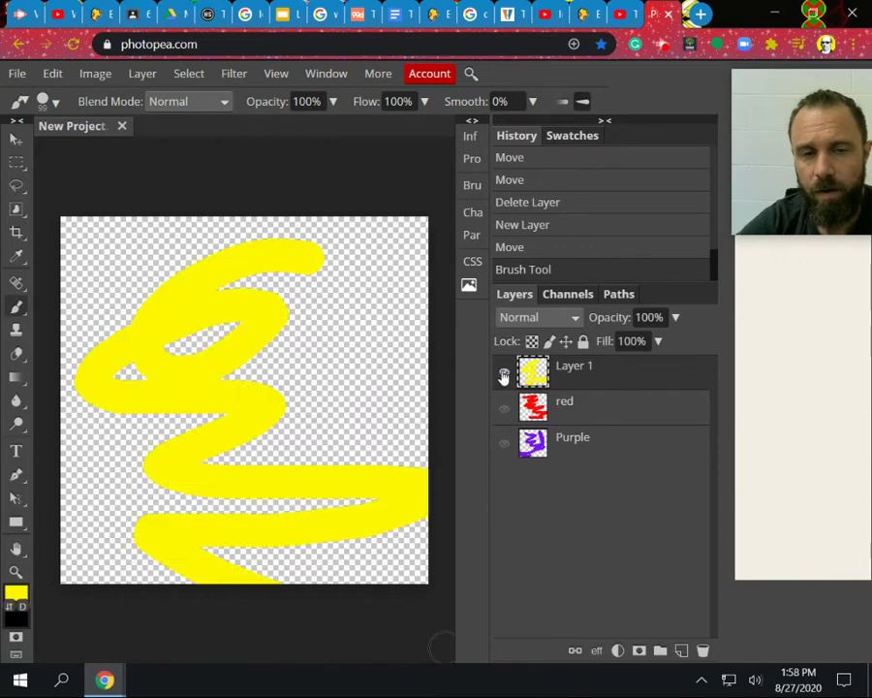
left_click(504, 409)
left_click(504, 445)
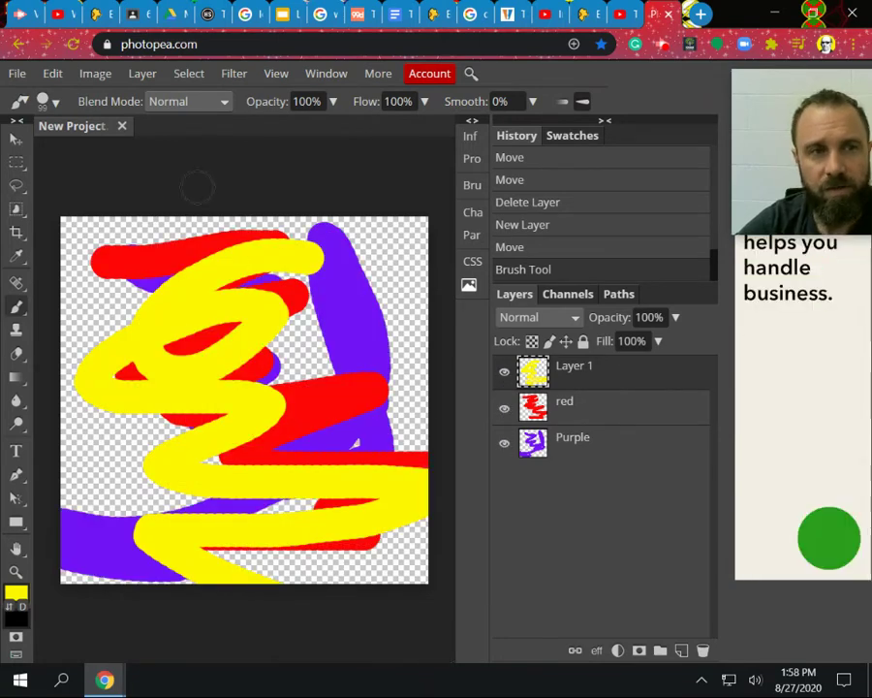
left_click(56, 76)
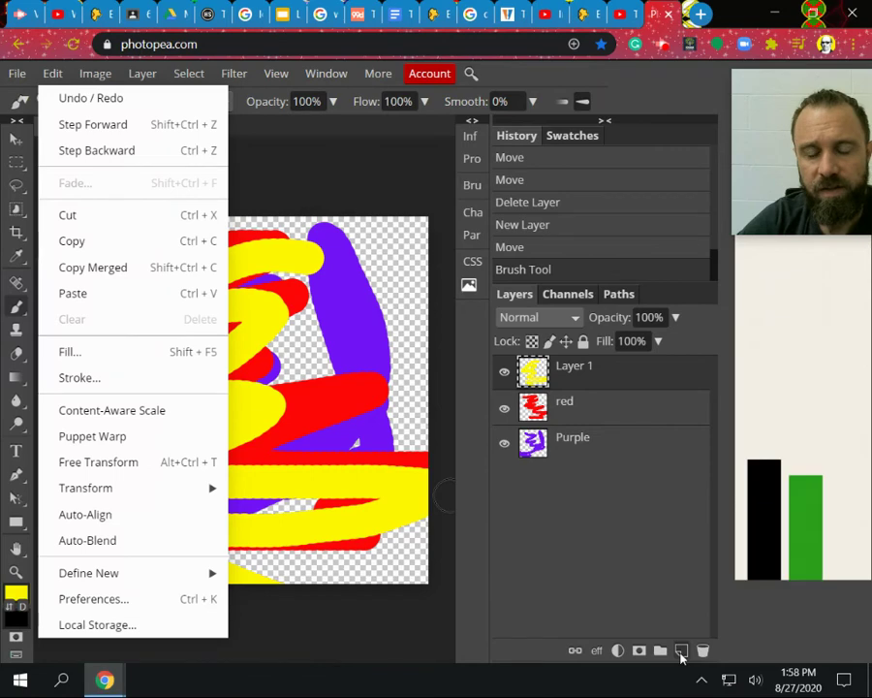
left_click(625, 549)
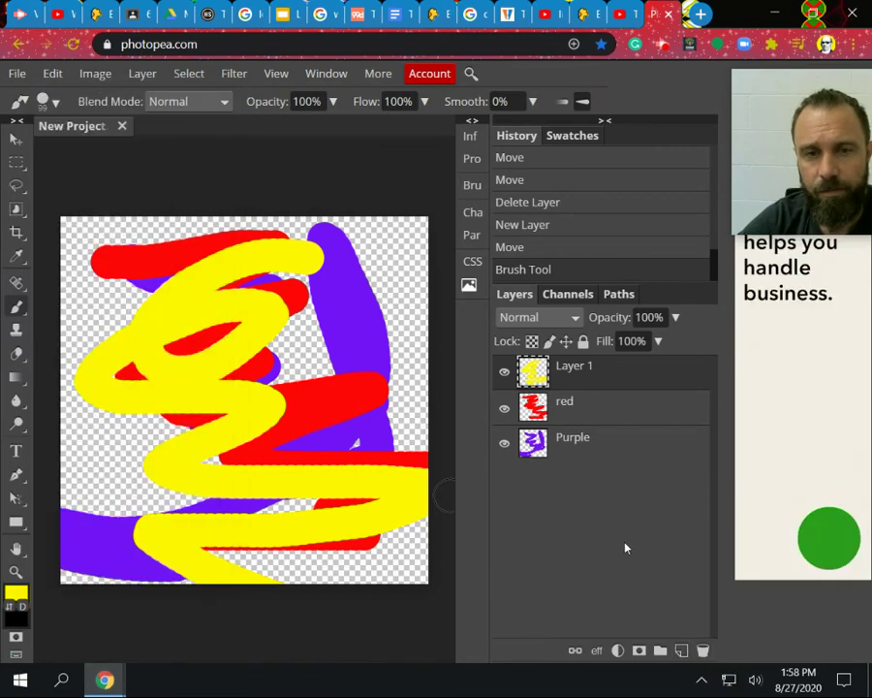
left_click(15, 74)
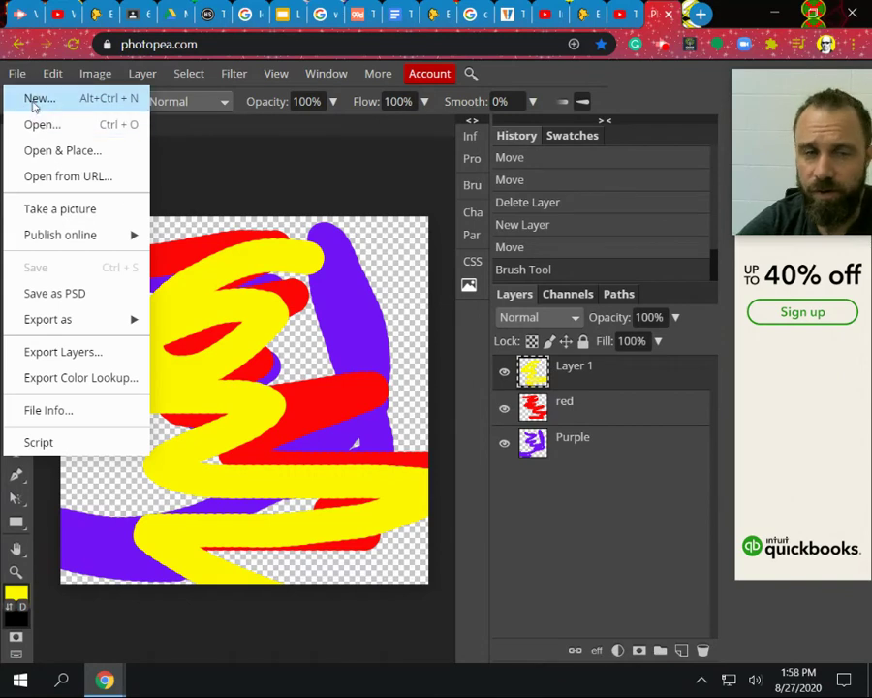
left_click(262, 157)
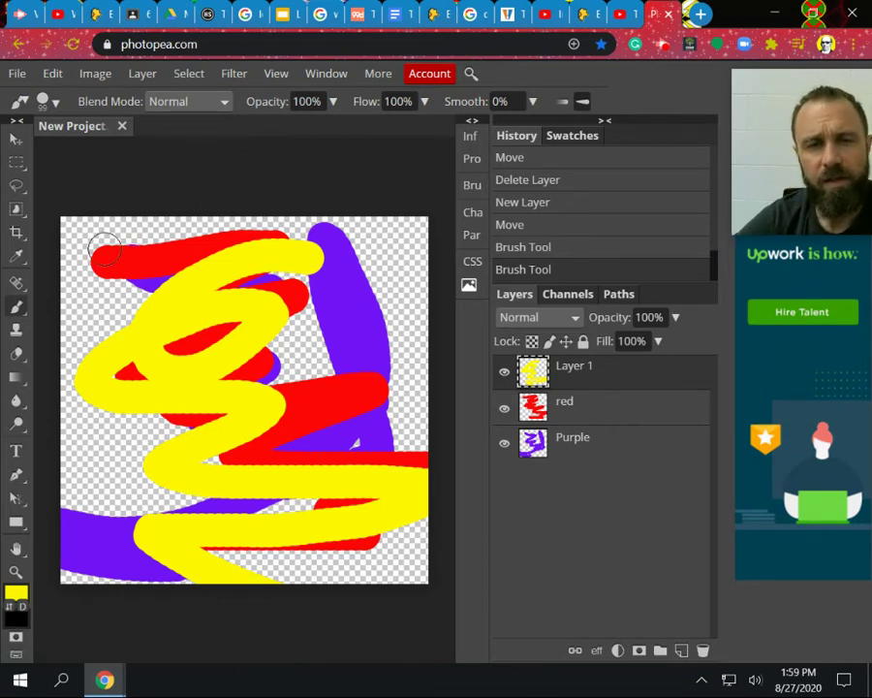
- Set the brush to pure green, hide red and Purple, paint green on red, then show red
left_click(16, 592)
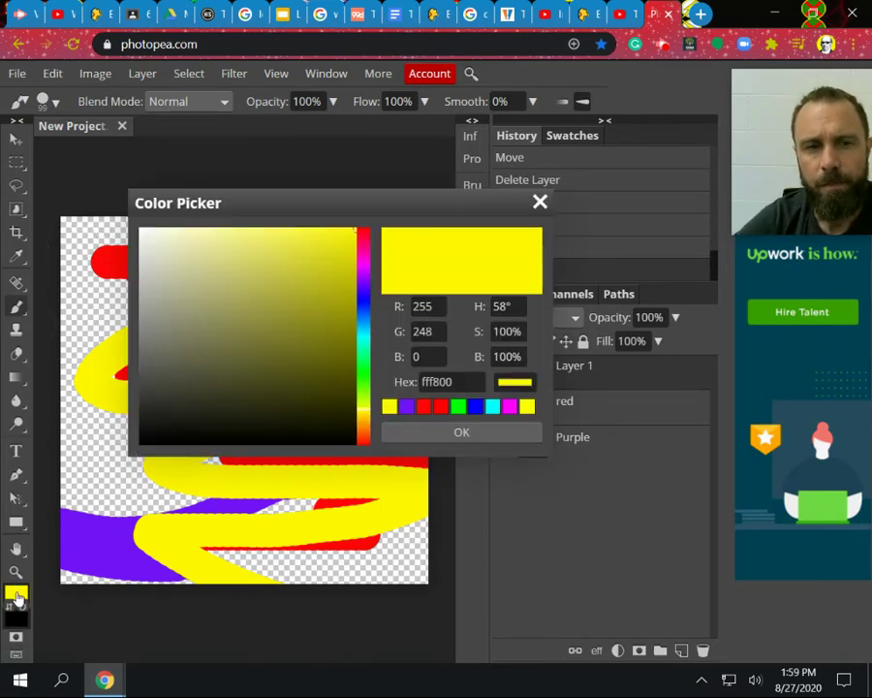
left_click(457, 409)
left_click(459, 433)
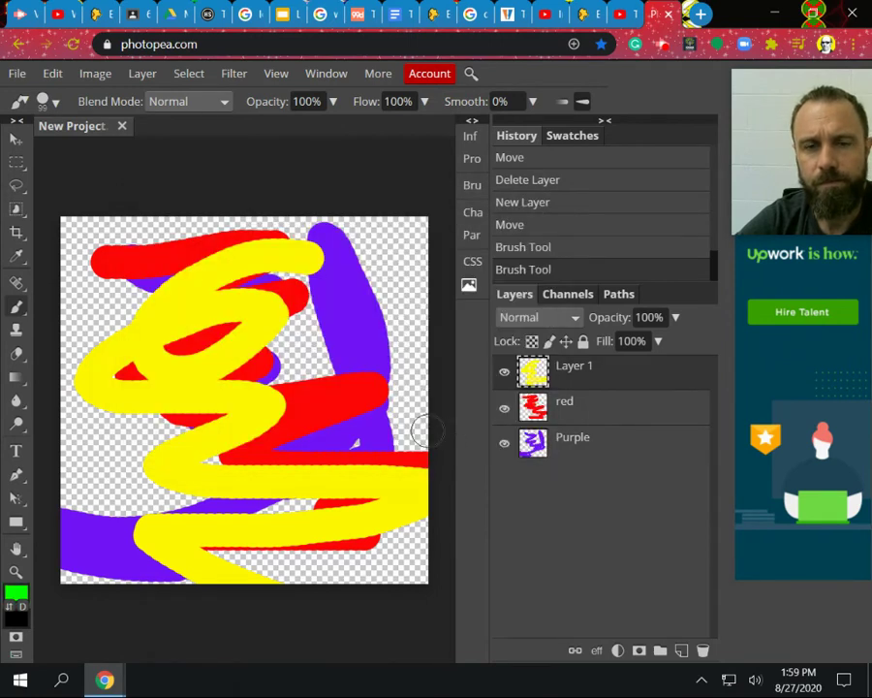
left_click(504, 408)
left_click(504, 443)
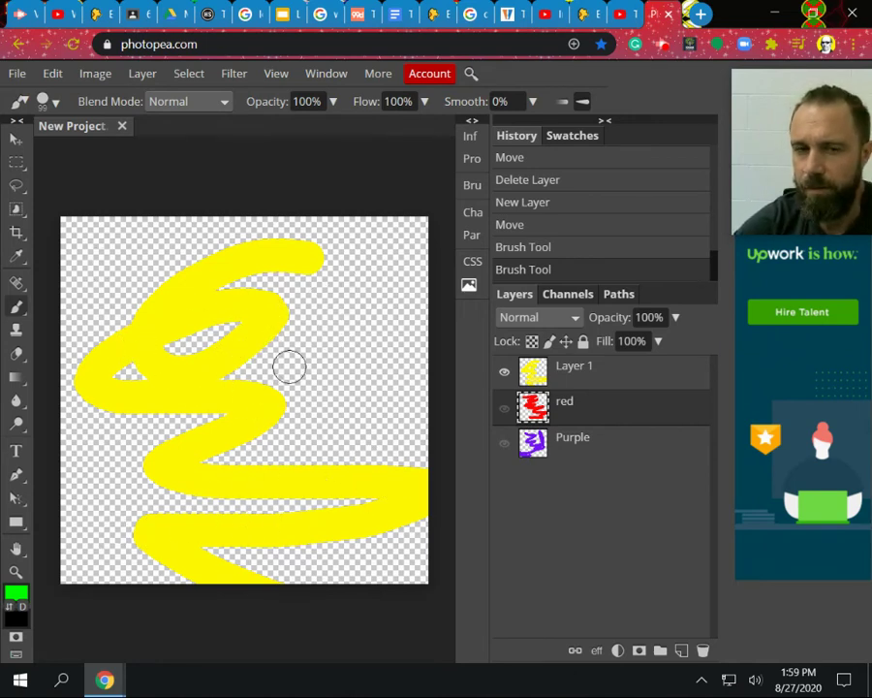
left_click_drag(289, 363, 288, 366)
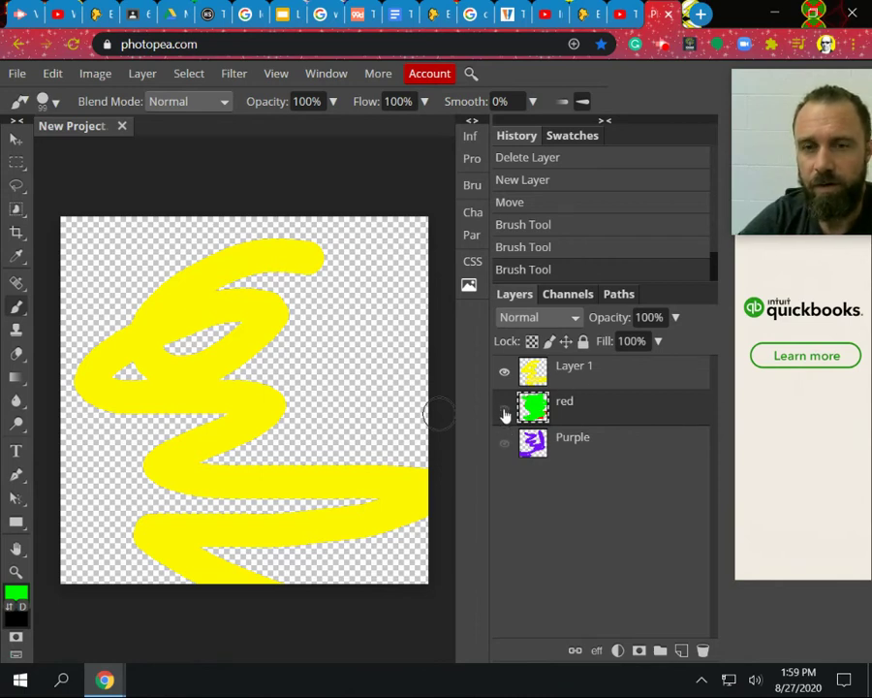
left_click(504, 413)
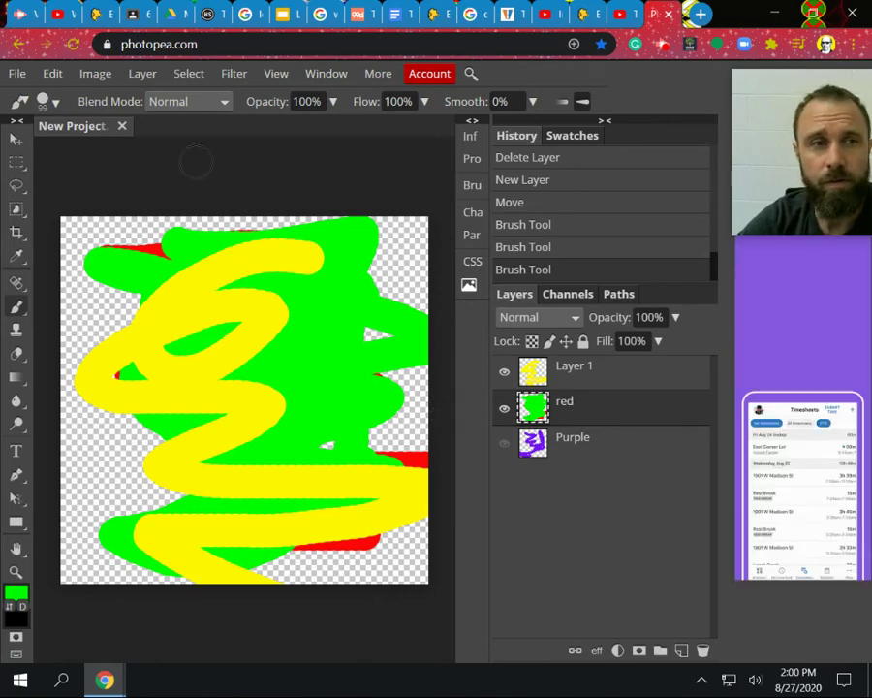
- Undo and step backward via the Edit menu until the green strokes leave the red layer
left_click(45, 77)
left_click(64, 99)
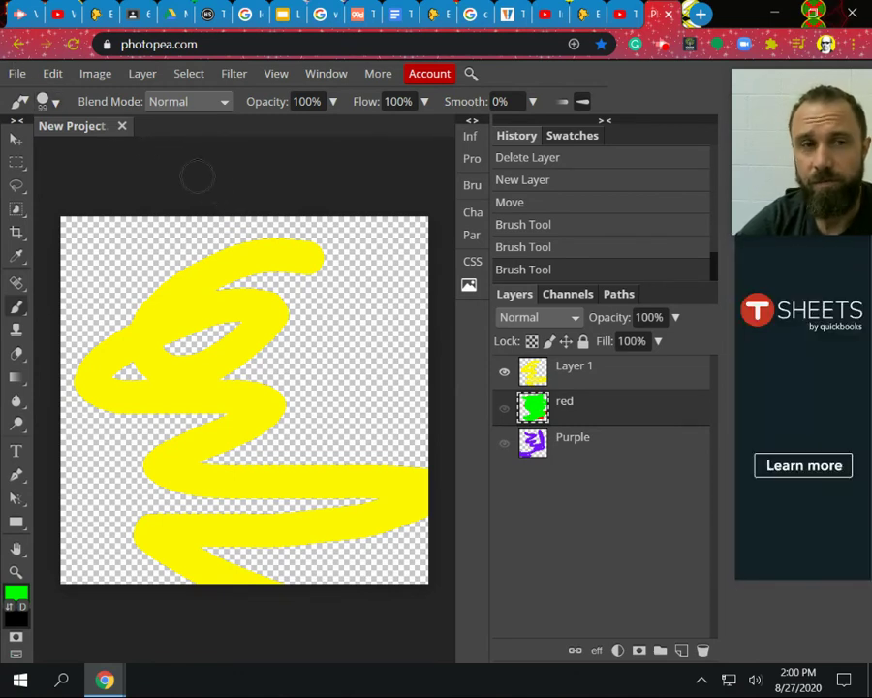
left_click(503, 409)
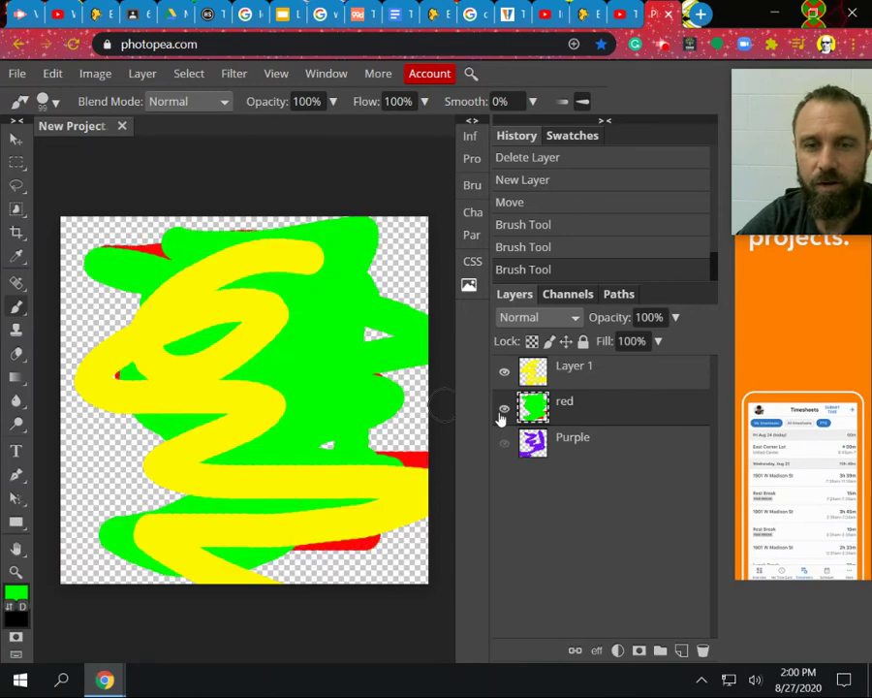
left_click(53, 74)
left_click(78, 148)
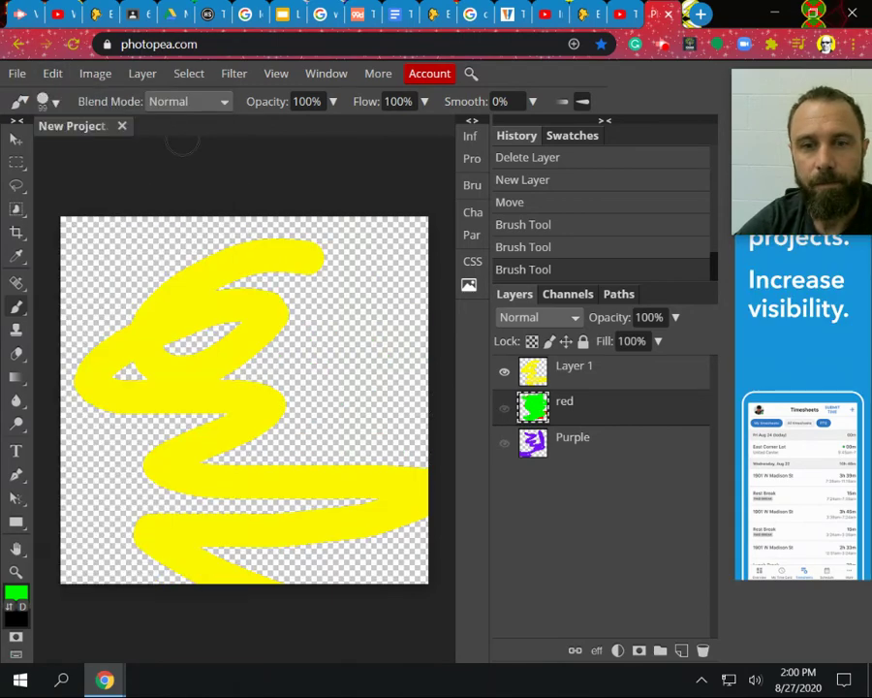
left_click(52, 74)
left_click(58, 149)
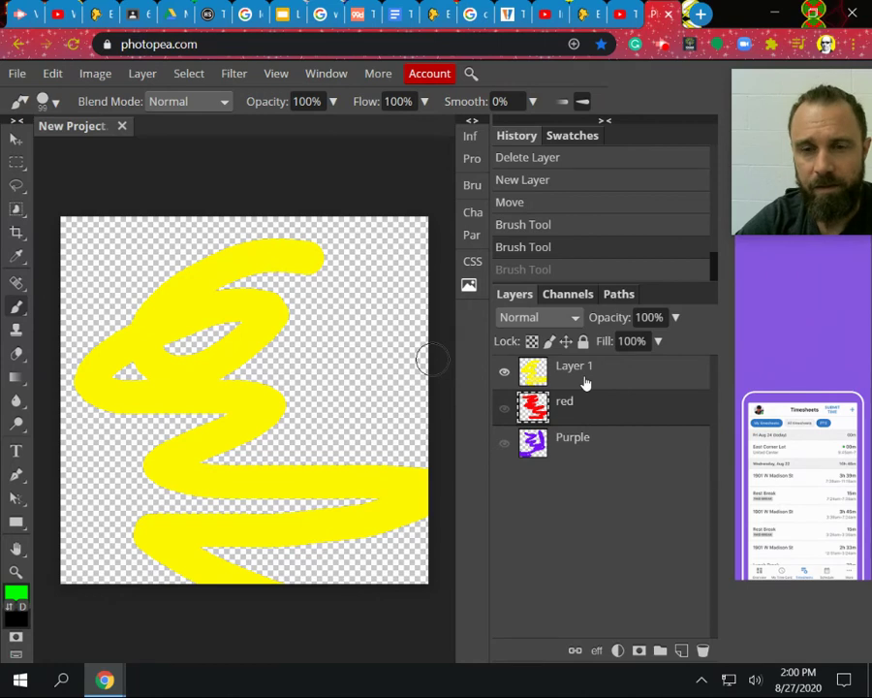
- Rename Layer 1 to 'Yellow and Green' and paint a long green stroke on it
left_click(585, 383)
double_click(567, 367)
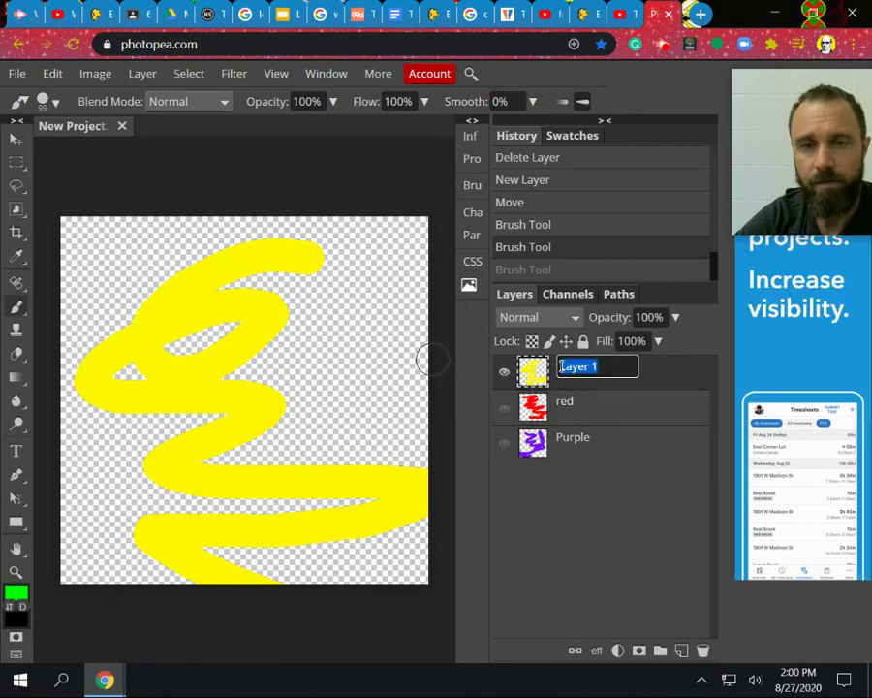
type("Yellow")
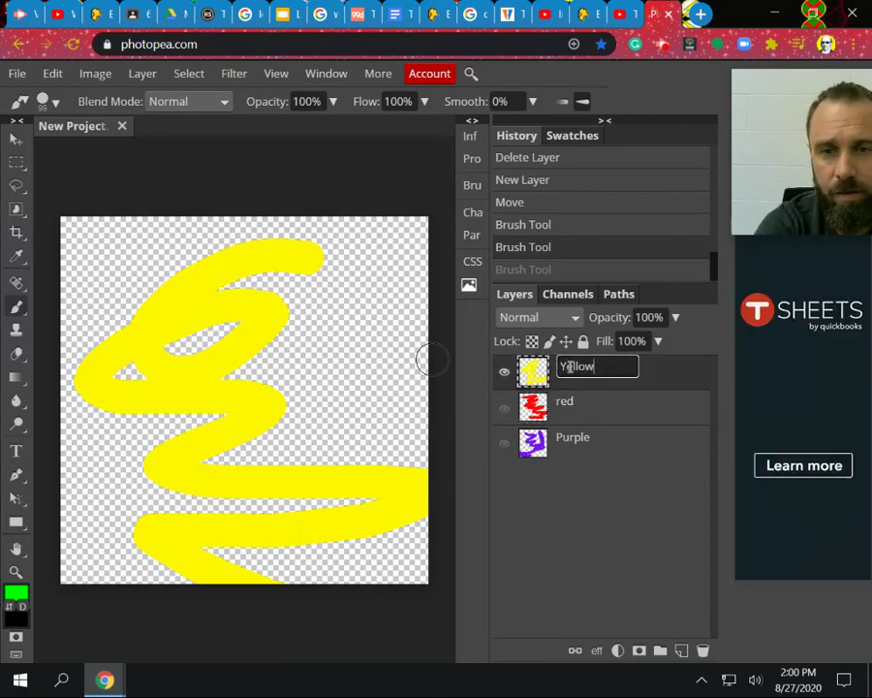
type(" and Green")
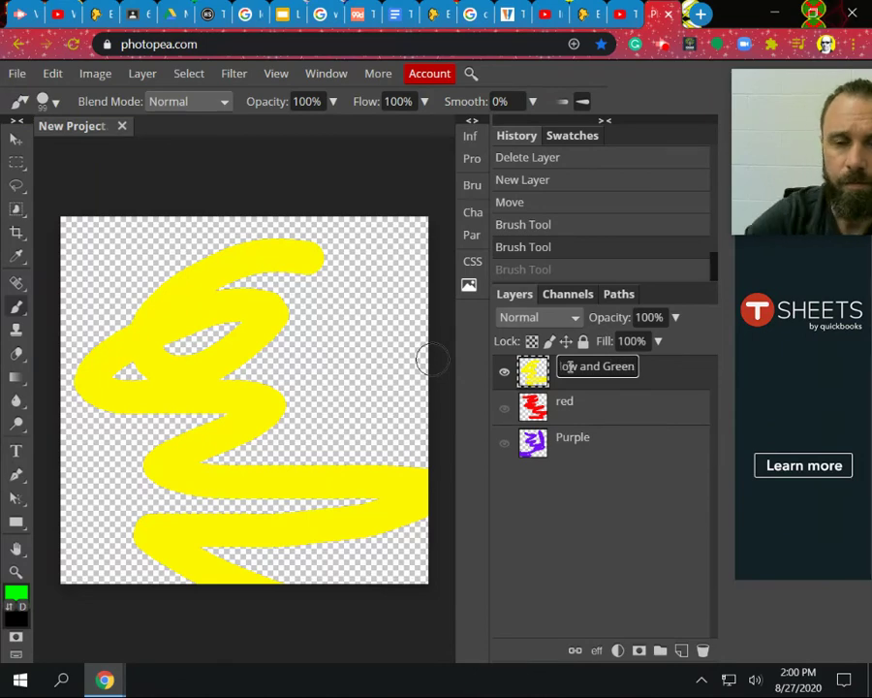
mouse_move(354, 281)
left_mouse_down()
mouse_move(137, 417)
mouse_move(115, 329)
mouse_move(320, 544)
mouse_move(311, 612)
mouse_move(164, 575)
left_mouse_up()
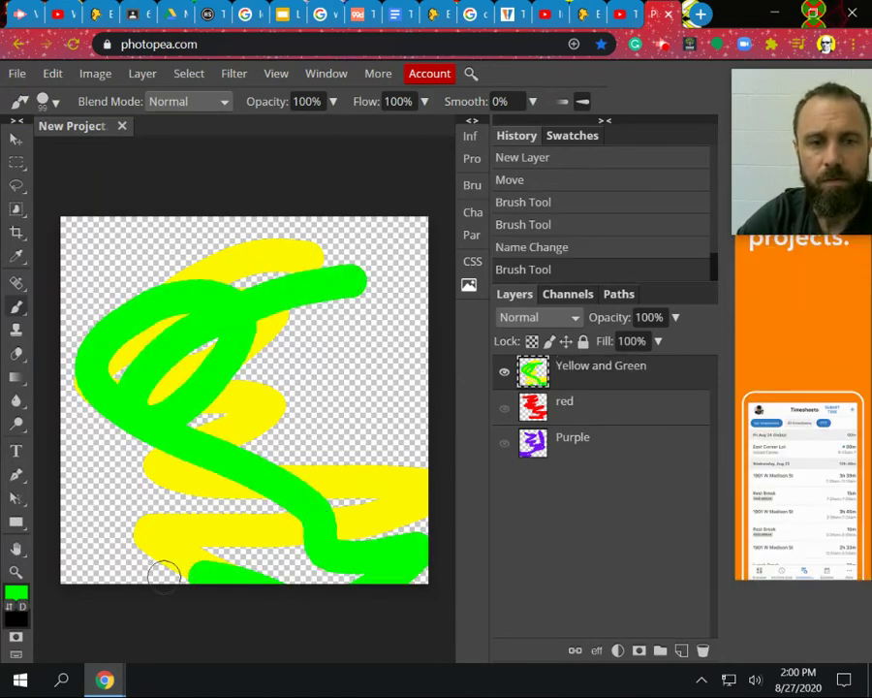
- Toggle layer visibility until Yellow and Green, red and Purple are all shown
left_click(503, 408)
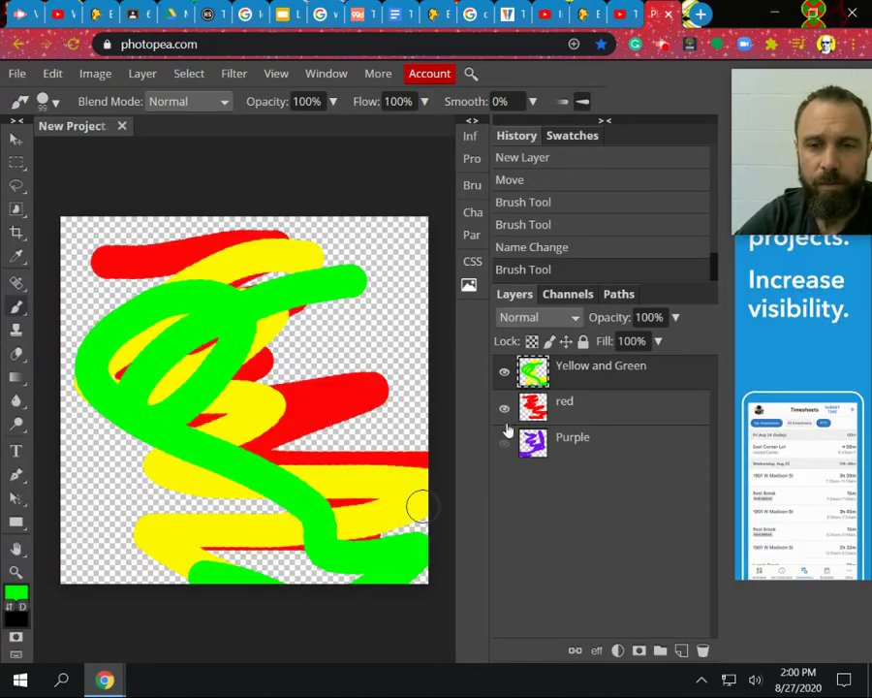
left_click(504, 443)
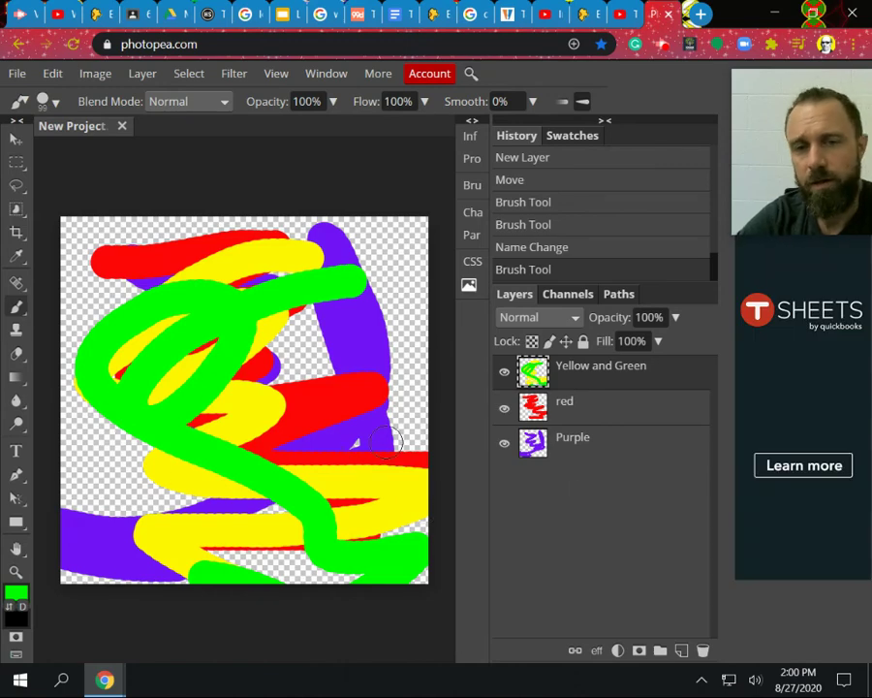
left_click(504, 372)
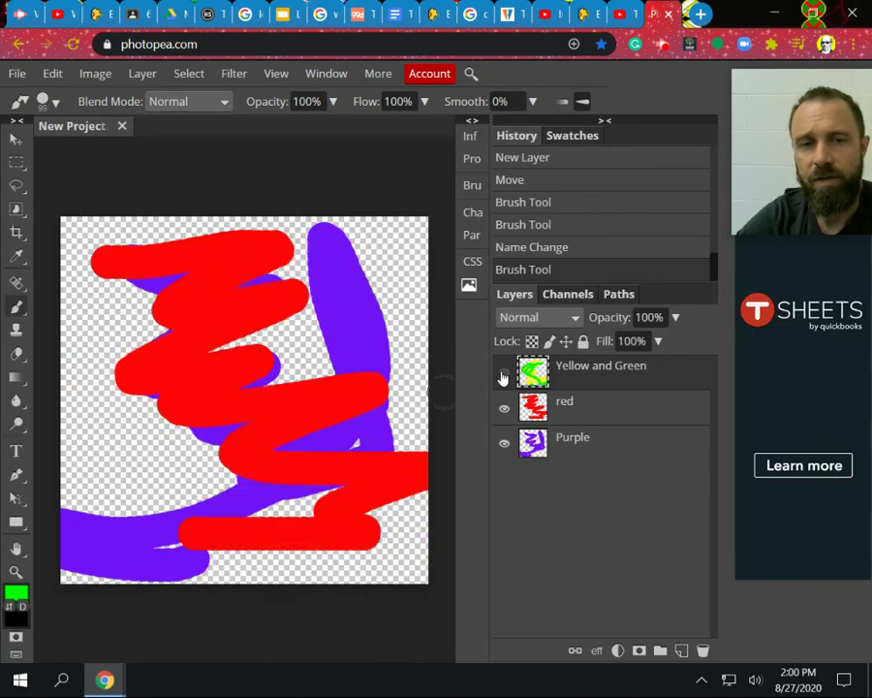
left_click(504, 374)
left_click(504, 375)
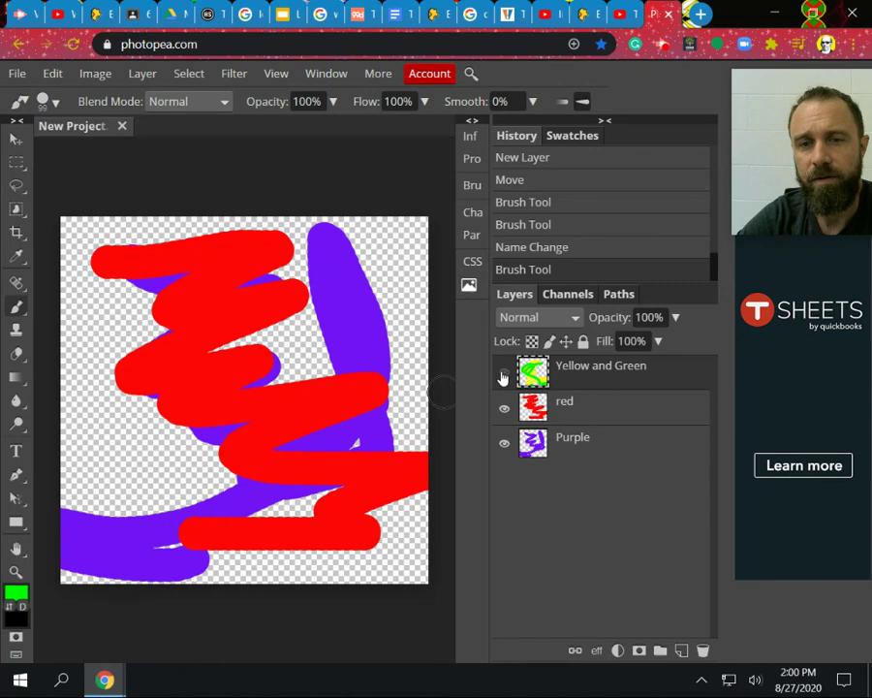
left_click(504, 374)
left_click(504, 408)
left_click(504, 373)
left_click(504, 443)
left_click(504, 408)
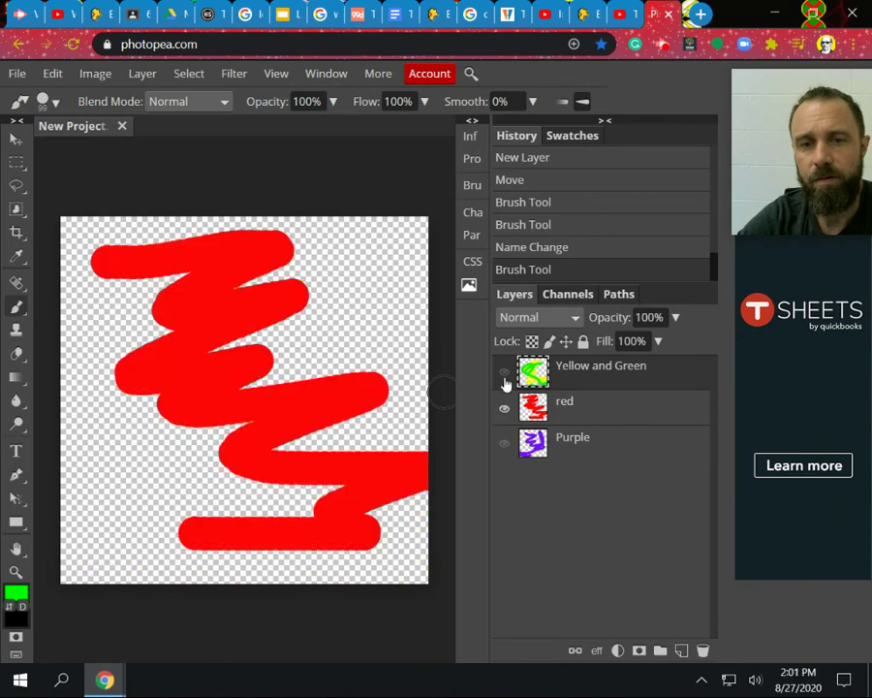
left_click(504, 374)
left_click(504, 443)
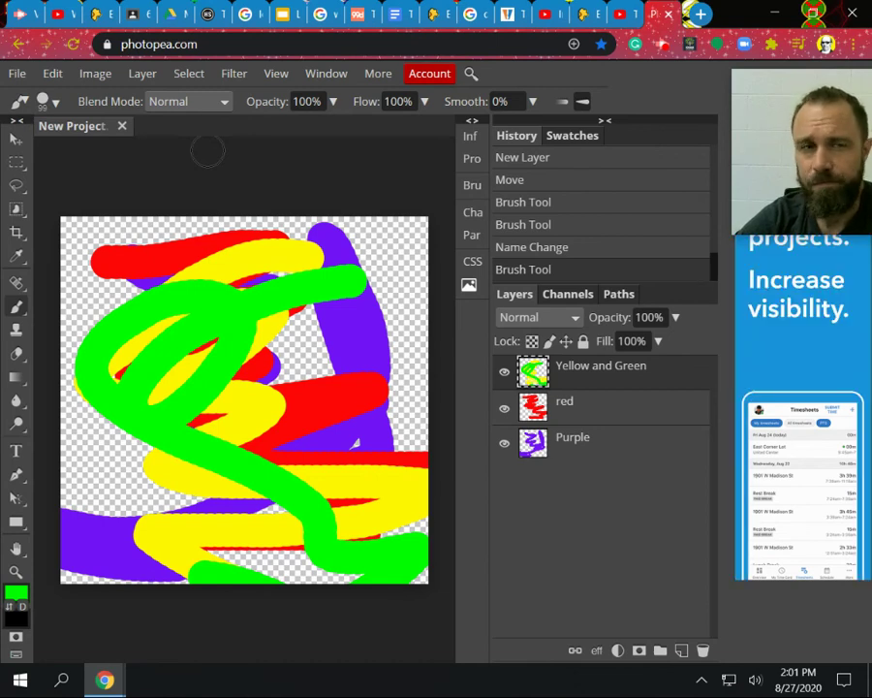
left_click(19, 83)
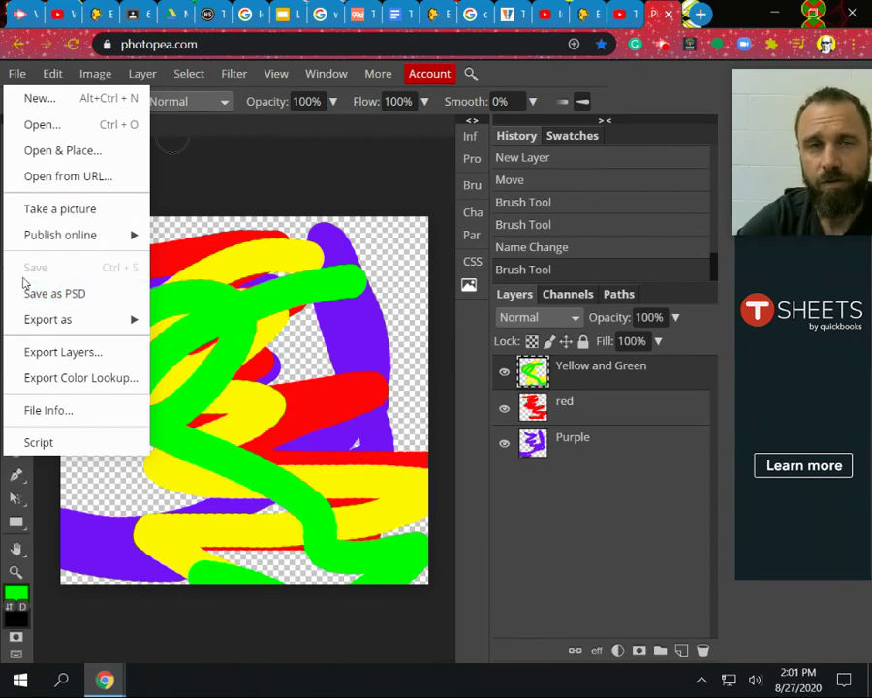
- Look over the File menu's Save as PSD and Export as options for the finished drawing
mouse_move(43, 321)
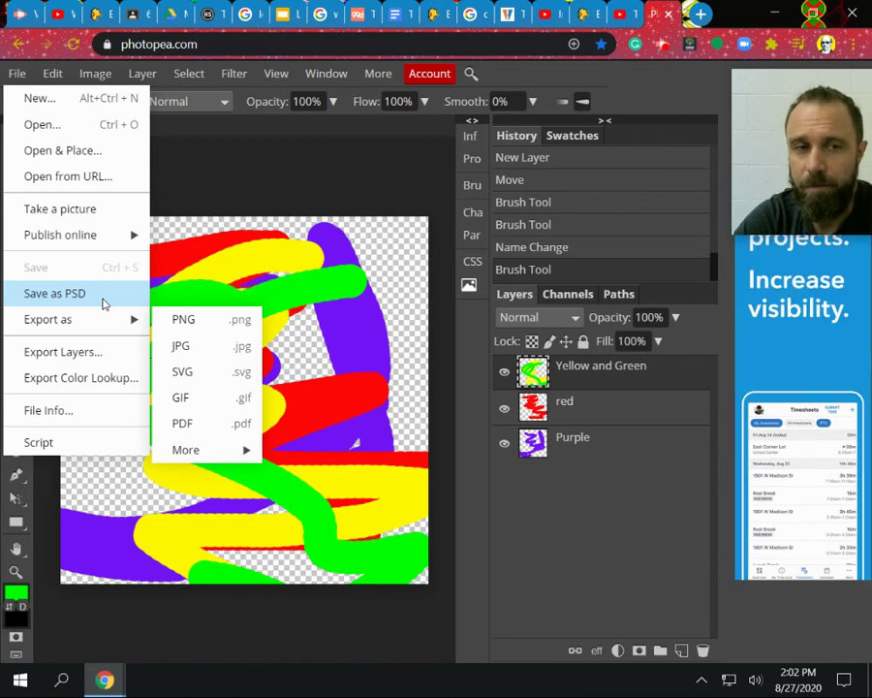
- Save the three-layer drawing as New Project.psd
left_click(106, 304)
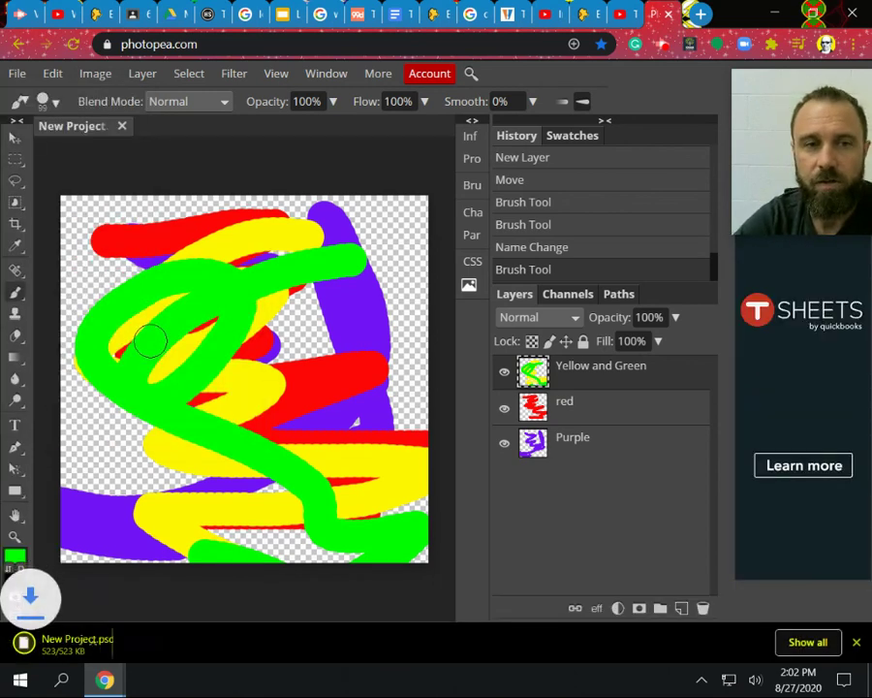